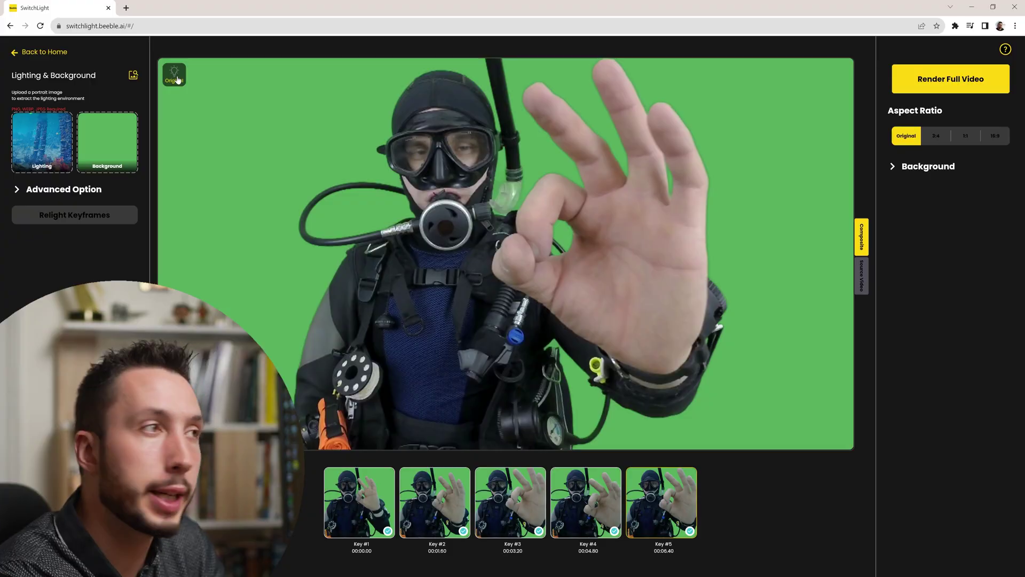
# Switch the SwitchLight preview from Original to the relit diver footage.
pyautogui.click(176, 78)
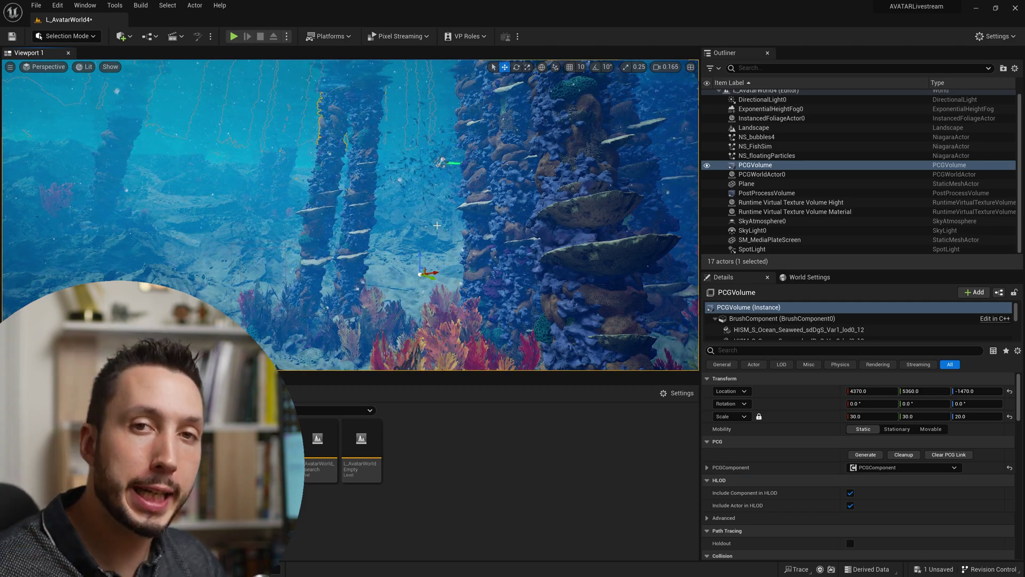
# Confirm the Media Plate plugin is enabled by searching 'media plate' in Plugins.
pyautogui.click(57, 5)
pyautogui.click(107, 151)
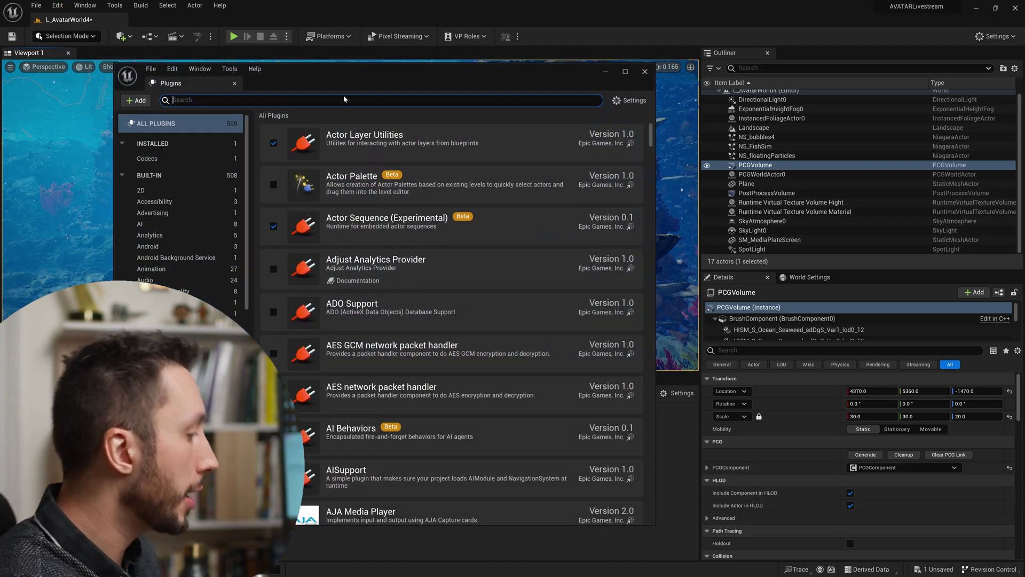
pyautogui.write('media plate')
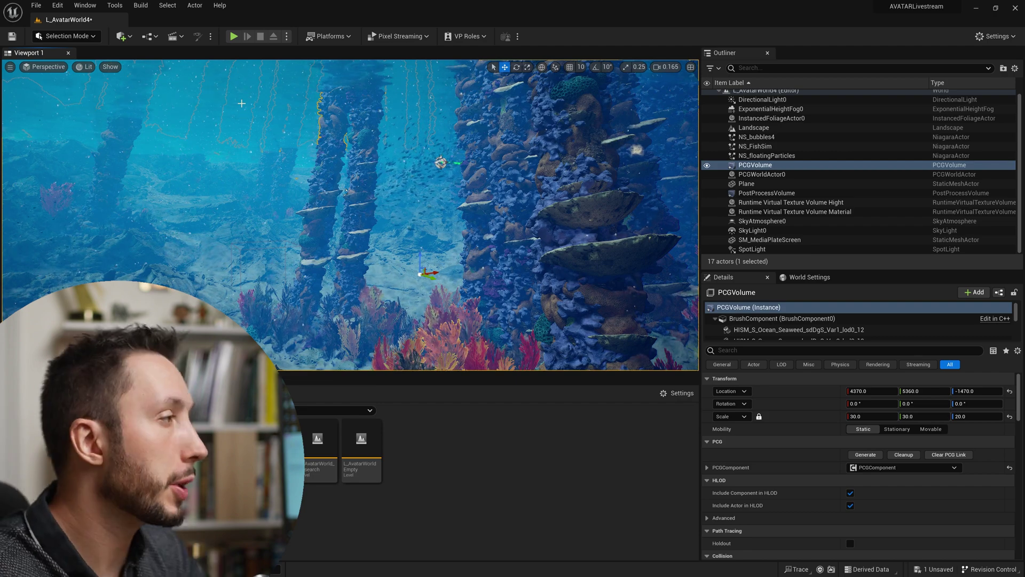
# Place a Media Plate actor from Quick Add into the underwater level.
pyautogui.click(122, 36)
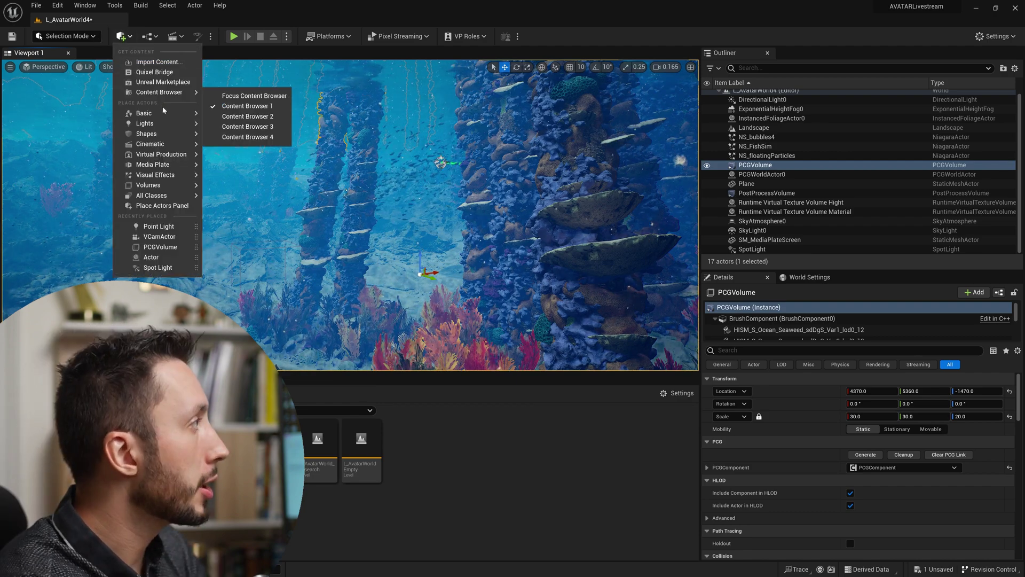
pyautogui.moveTo(172, 166)
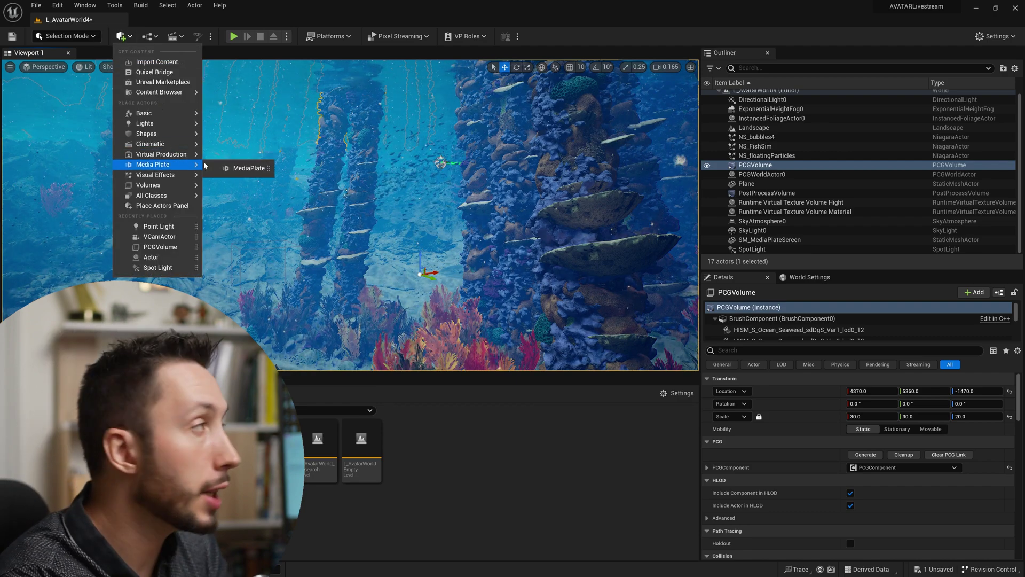
pyautogui.moveTo(241, 167); pyautogui.dragTo(347, 320)
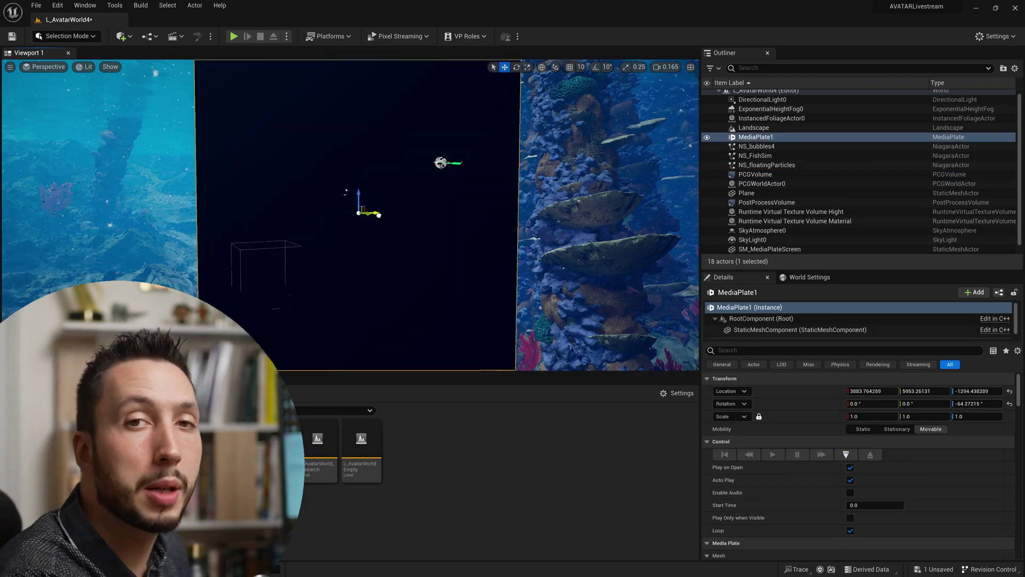
# Nudge MediaPlate1 slightly left in the viewport and bring up its Playlist settings.
pyautogui.moveTo(379, 217); pyautogui.dragTo(358, 230)
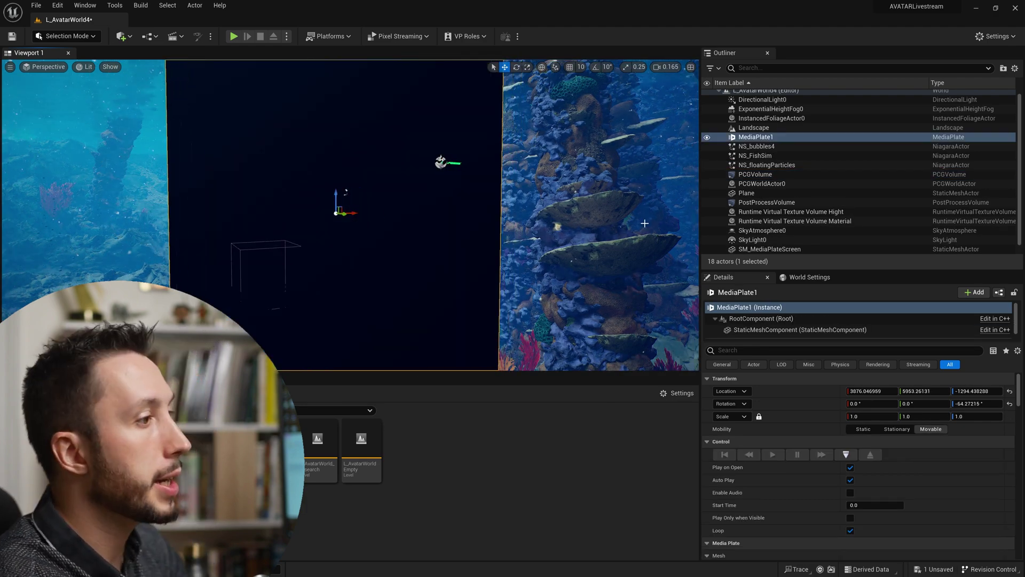
pyautogui.scroll(-5, 783, 482)
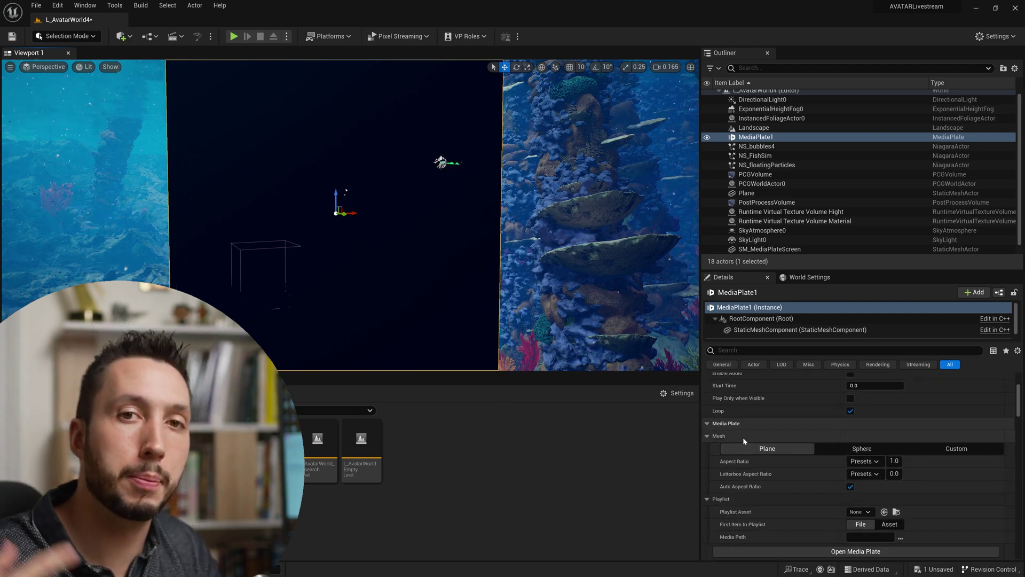
pyautogui.scroll(3, 754, 433)
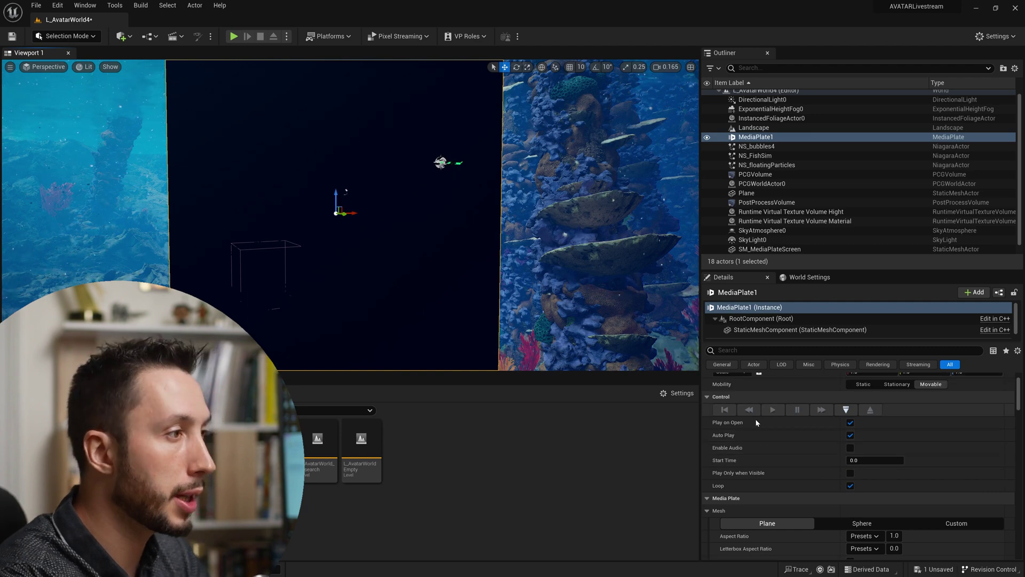
pyautogui.scroll(-4, 806, 513)
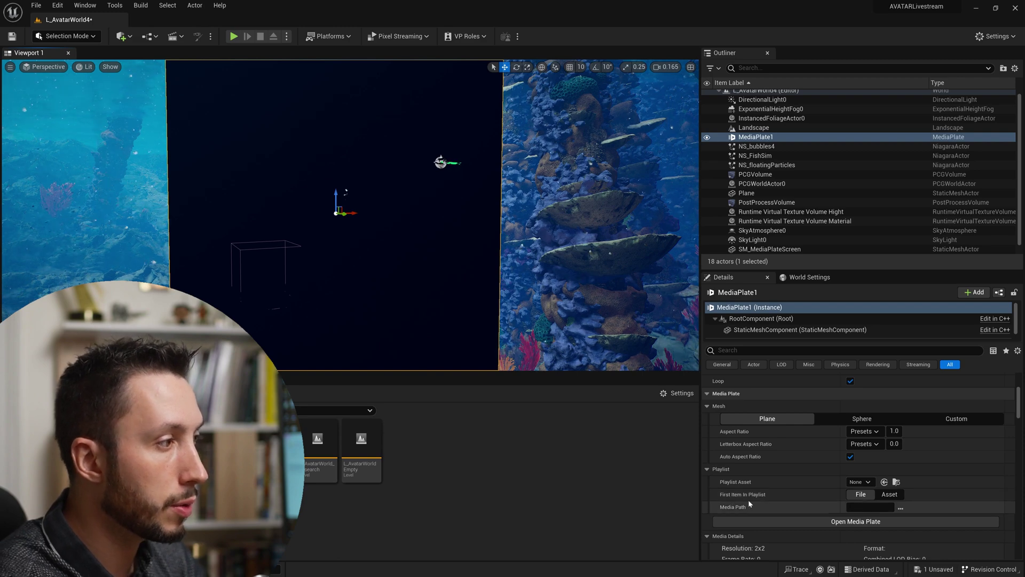
# Set the media plate's Media Path to Greenscreen Diver.mp4 from the How to Greenscreen folder.
pyautogui.click(900, 509)
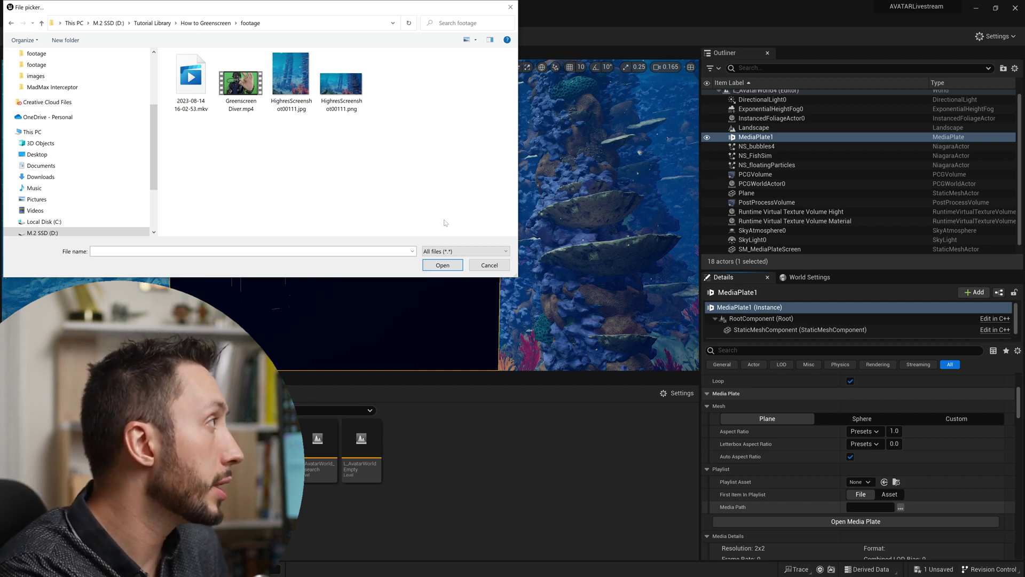
pyautogui.click(240, 85)
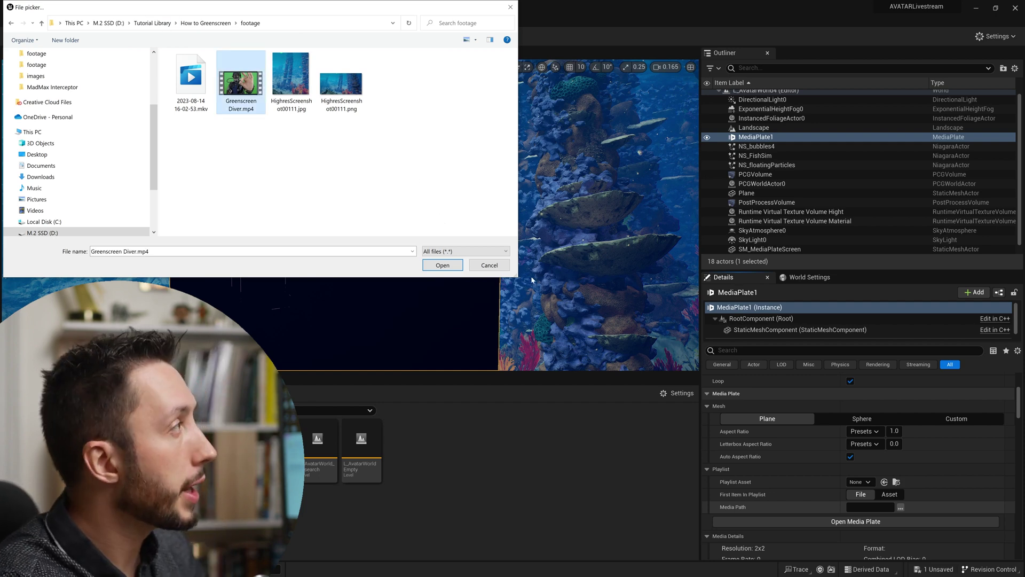
pyautogui.click(443, 266)
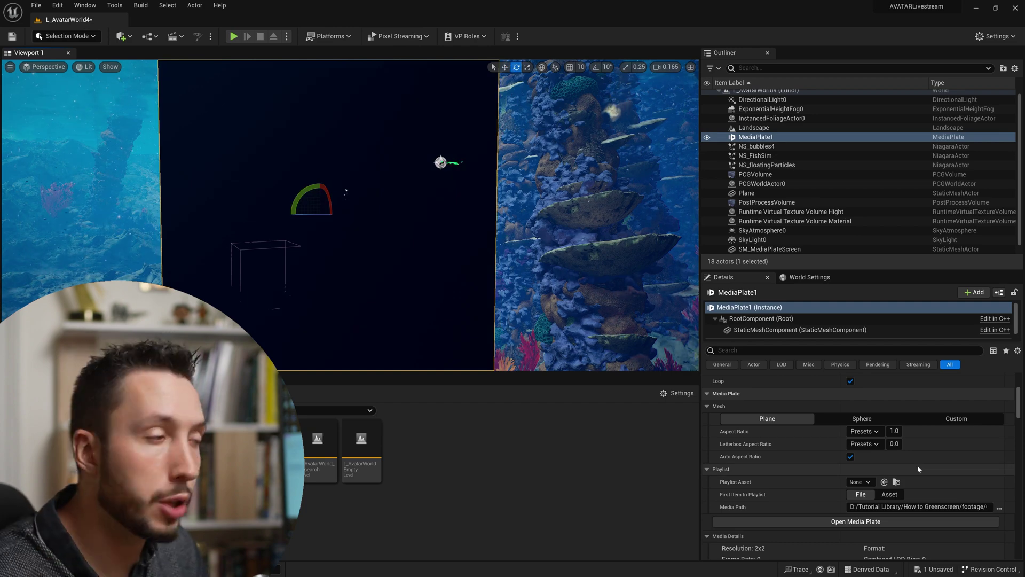
pyautogui.scroll(4, 908, 465)
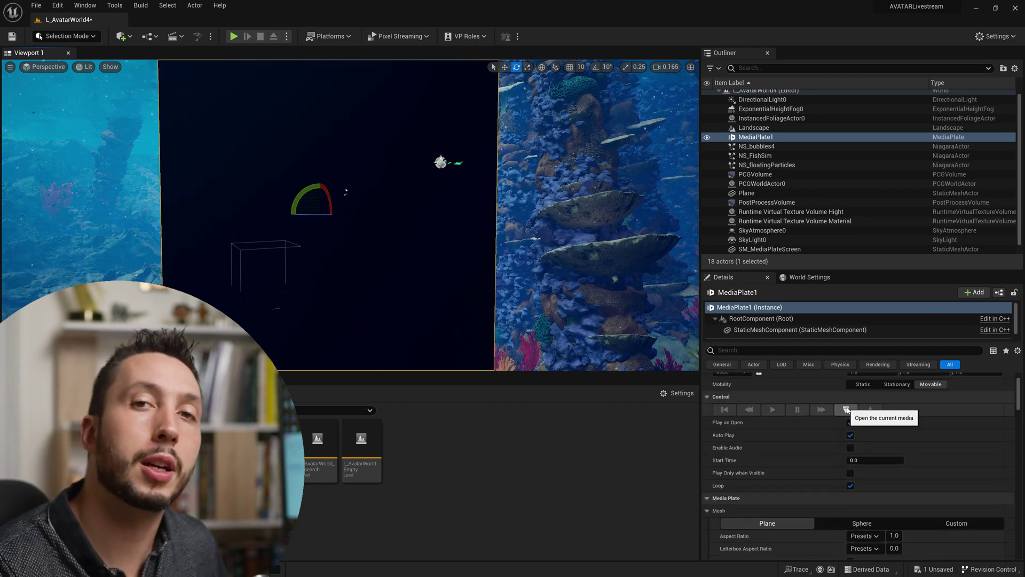
# Open the current media so the diver footage plays on MediaPlate1 at 1.777778 aspect.
pyautogui.click(847, 409)
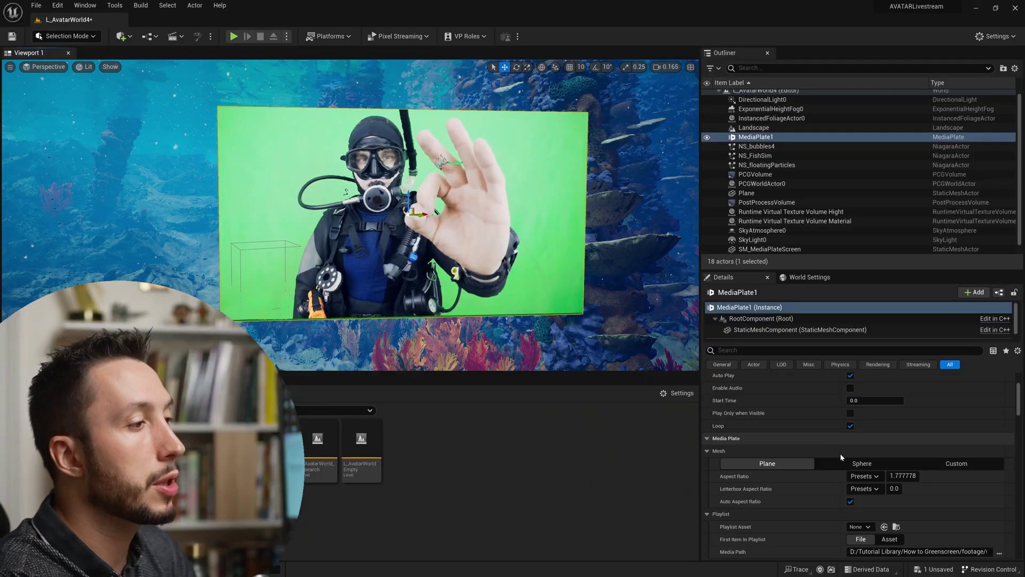
# Open the MI_MediaPlate_0 material instance from the Details panel's Materials section.
pyautogui.scroll(-5, 840, 453)
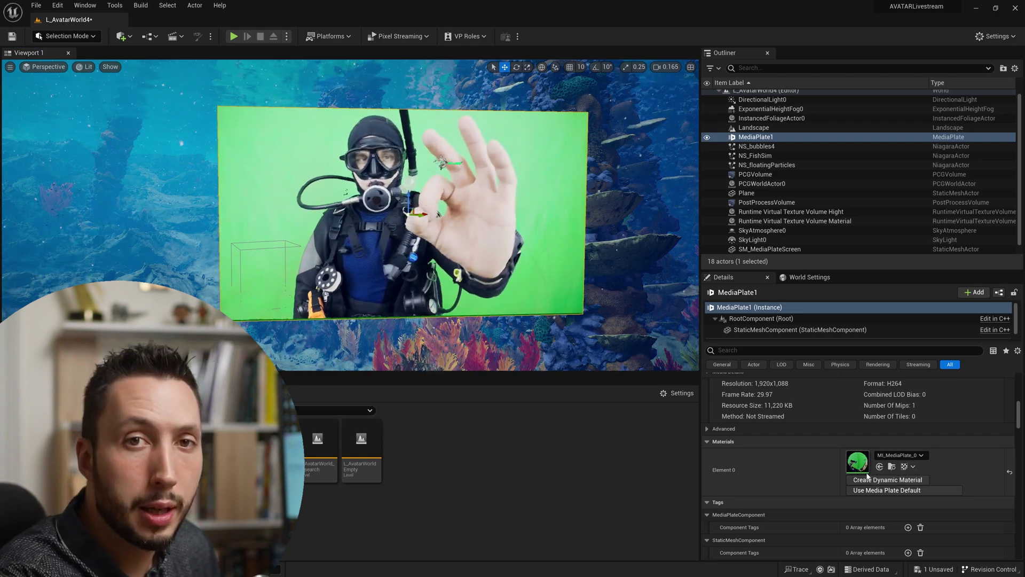
pyautogui.doubleClick(858, 461)
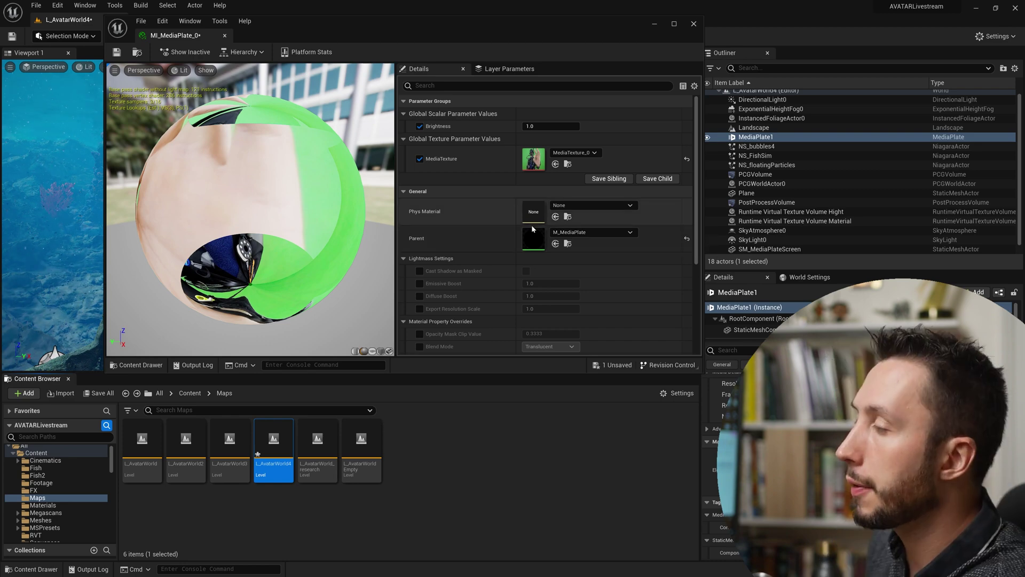
# Set M_MediaPlateCC as MI_MediaPlate_0's parent material from the Content Browser.
pyautogui.click(568, 245)
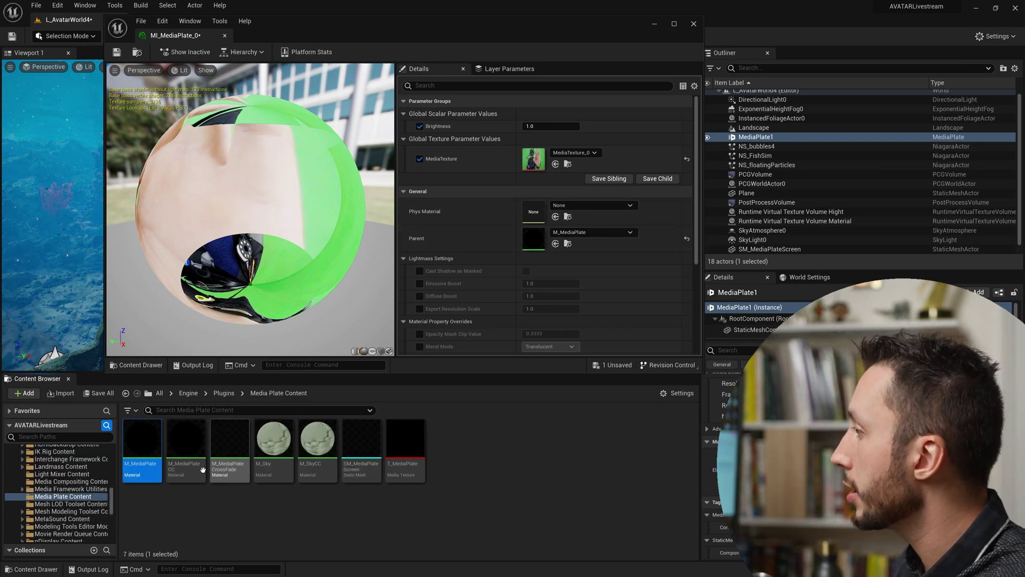
pyautogui.moveTo(229, 461)
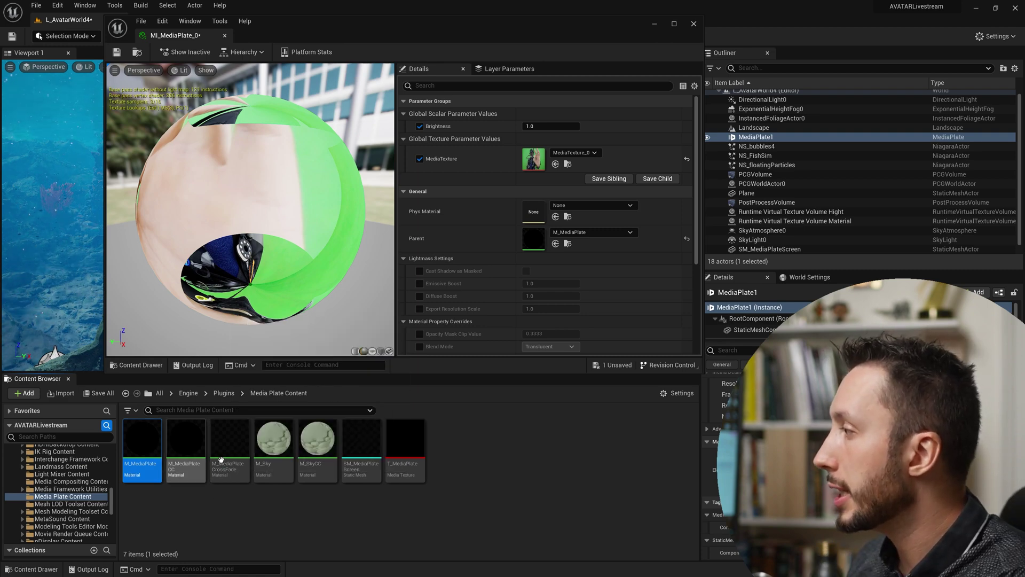
pyautogui.moveTo(181, 452)
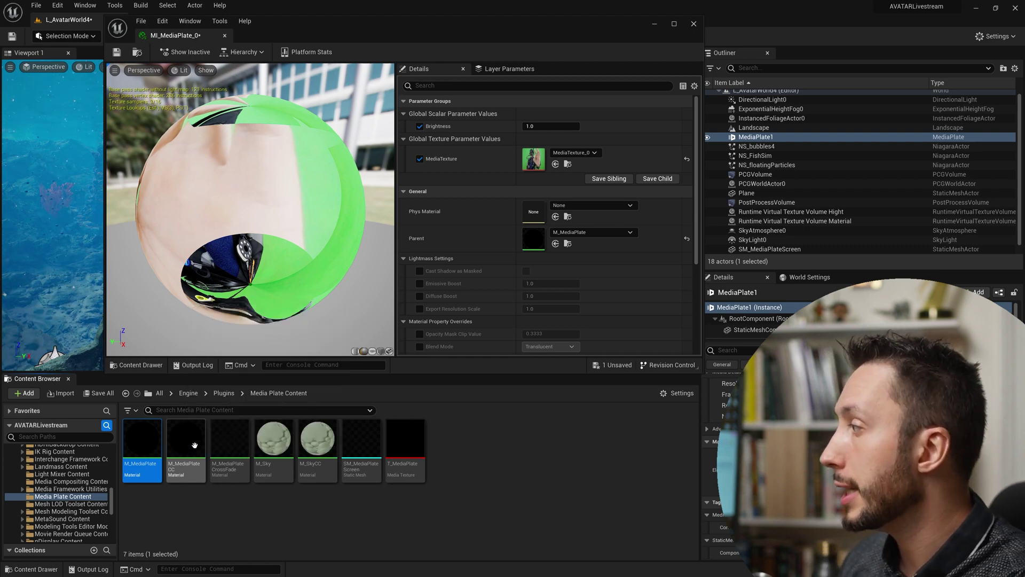
pyautogui.moveTo(194, 453); pyautogui.dragTo(534, 238)
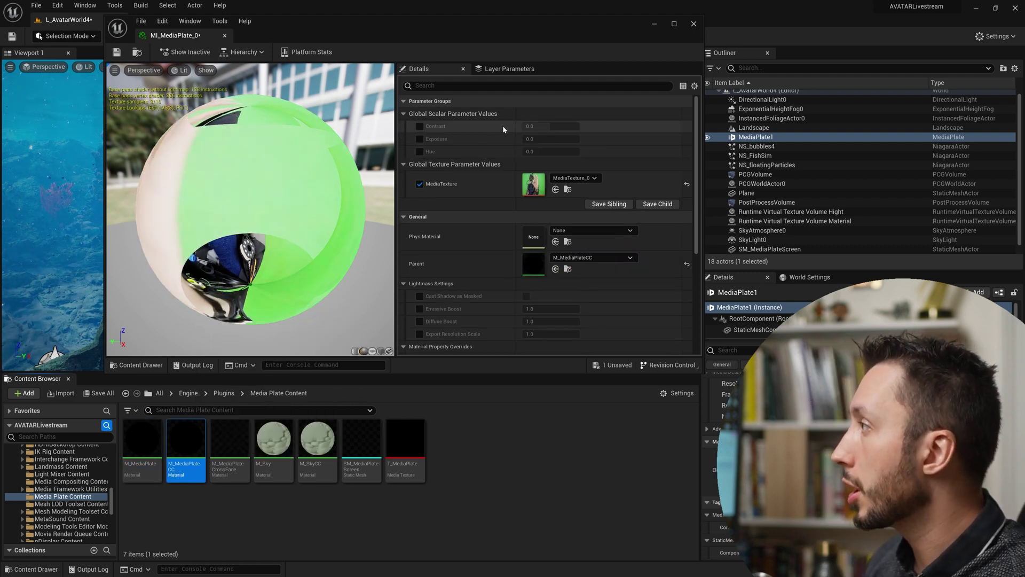
# Enable the Hue parameter and drag its value to test tinting the plate.
pyautogui.moveTo(407, 44); pyautogui.dragTo(811, 97)
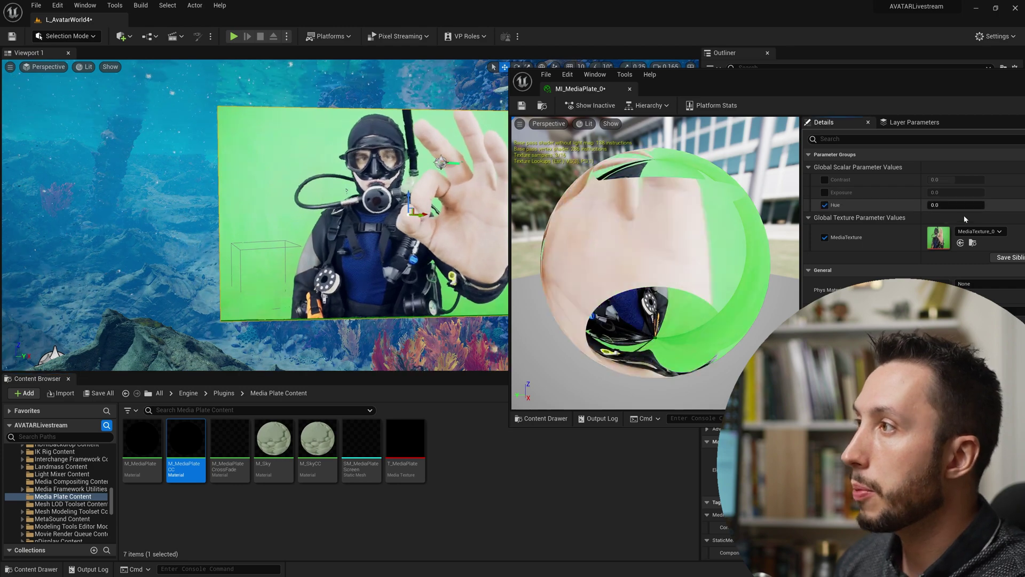
pyautogui.click(825, 205)
pyautogui.moveTo(956, 204)
pyautogui.mouseDown()
pyautogui.moveTo(977, 205)
pyautogui.moveTo(964, 205)
pyautogui.mouseUp()
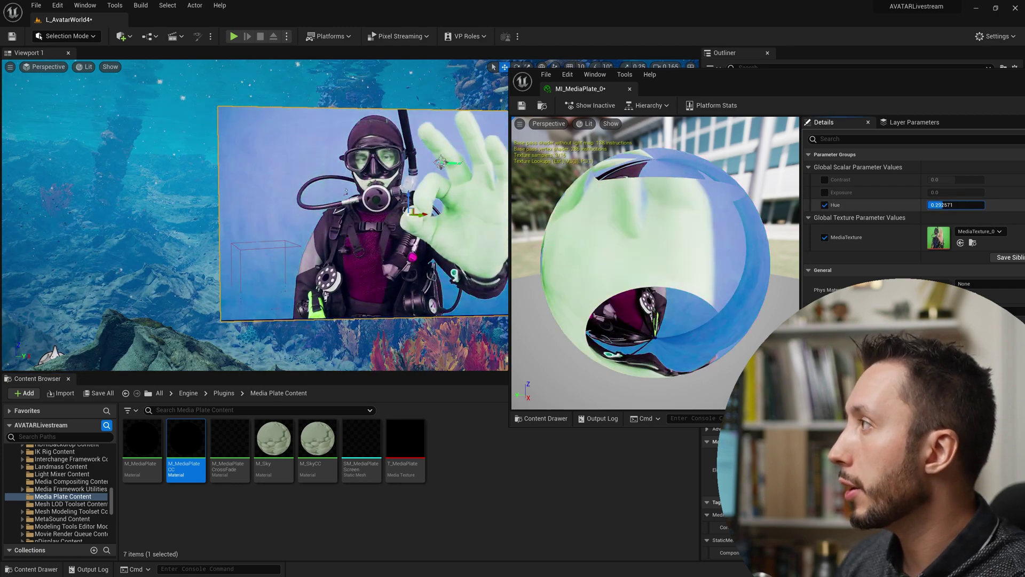
pyautogui.moveTo(943, 204); pyautogui.dragTo(944, 204)
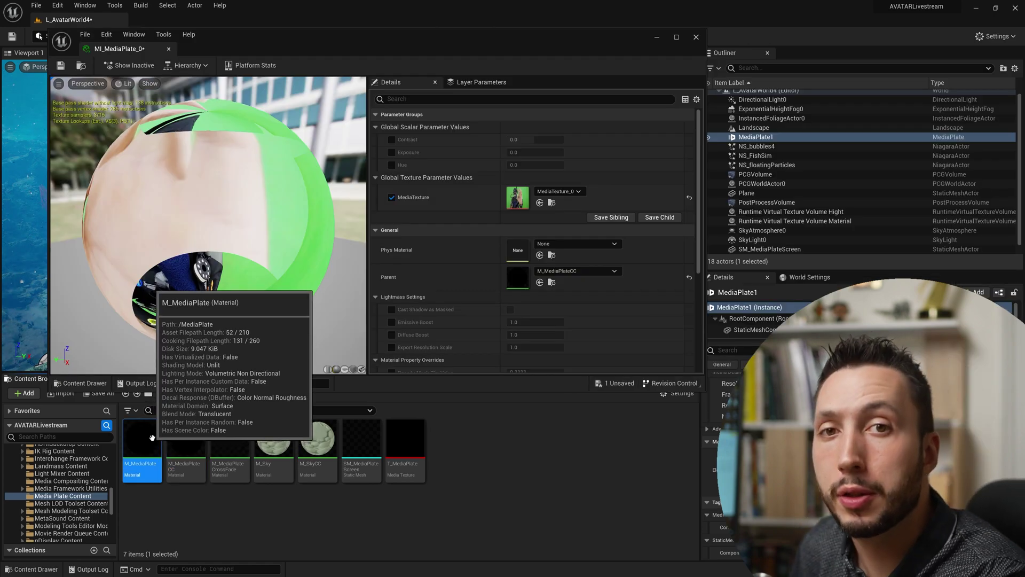
# Duplicate M_MediaPlate as M_MediaPlate_KEY, make it MI_MediaPlate_0's parent, and open its graph.
pyautogui.rightClick(157, 444)
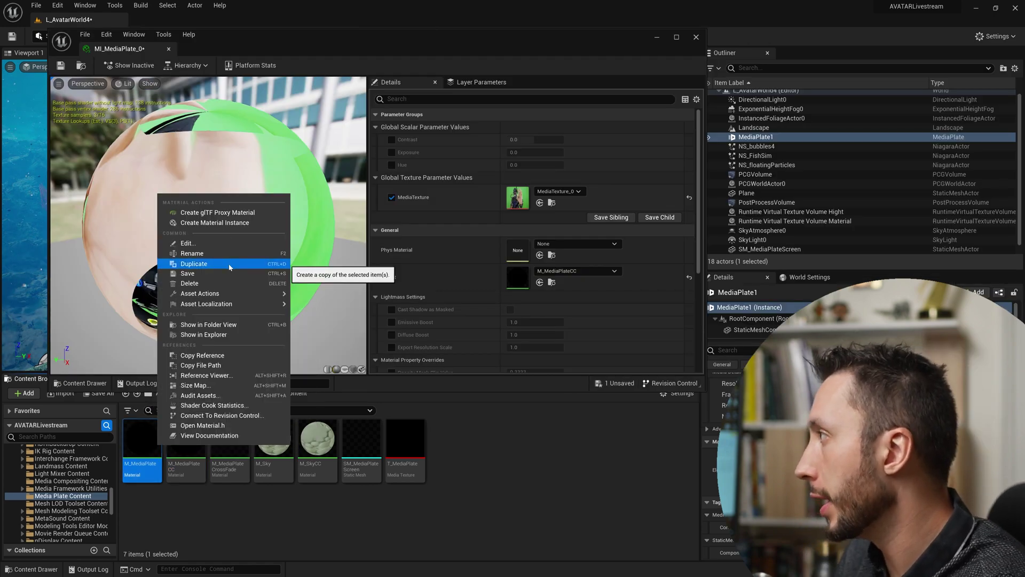
pyautogui.click(230, 264)
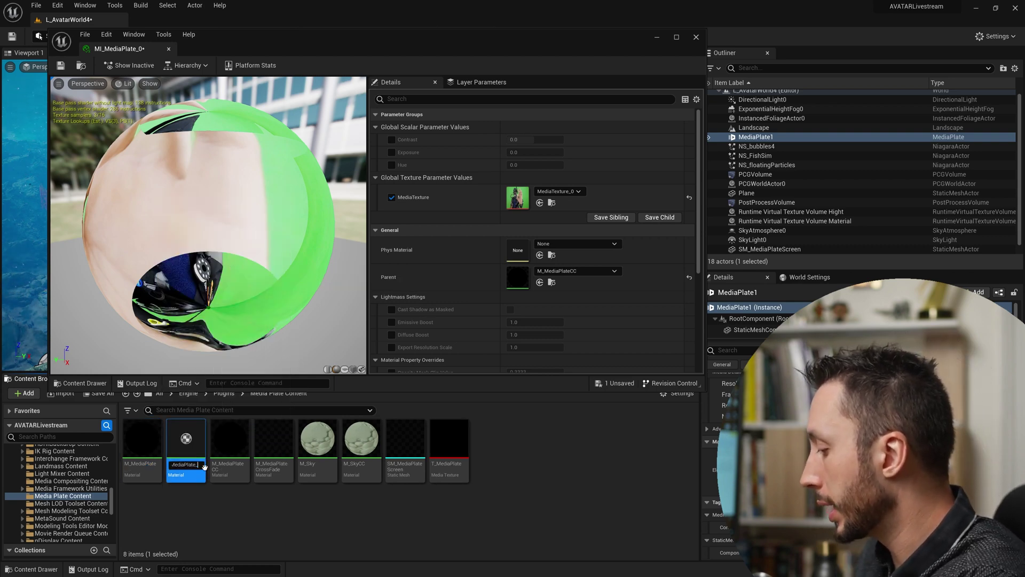
pyautogui.write('KEY')
pyautogui.press('Return')
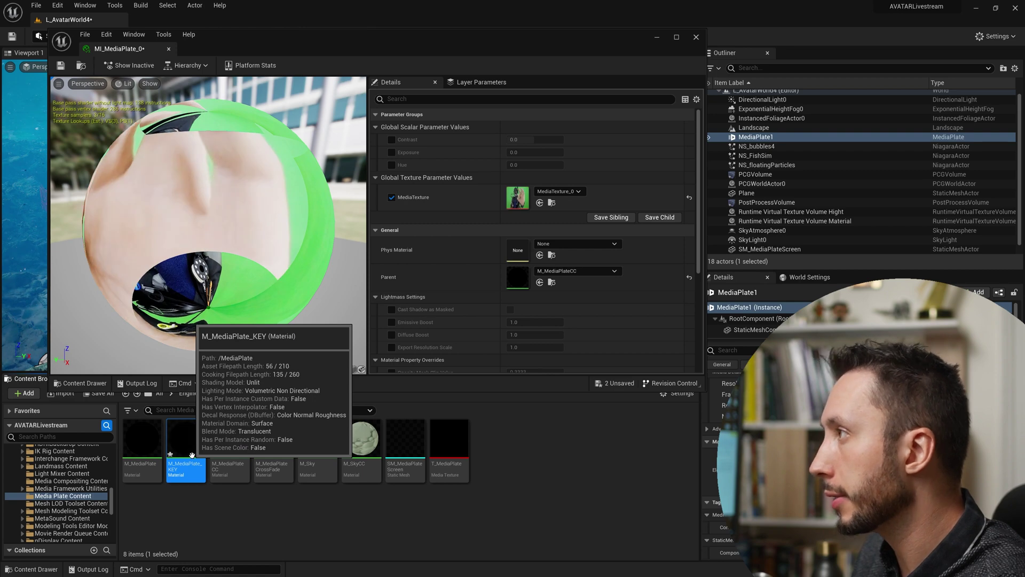
pyautogui.moveTo(191, 454); pyautogui.dragTo(518, 273)
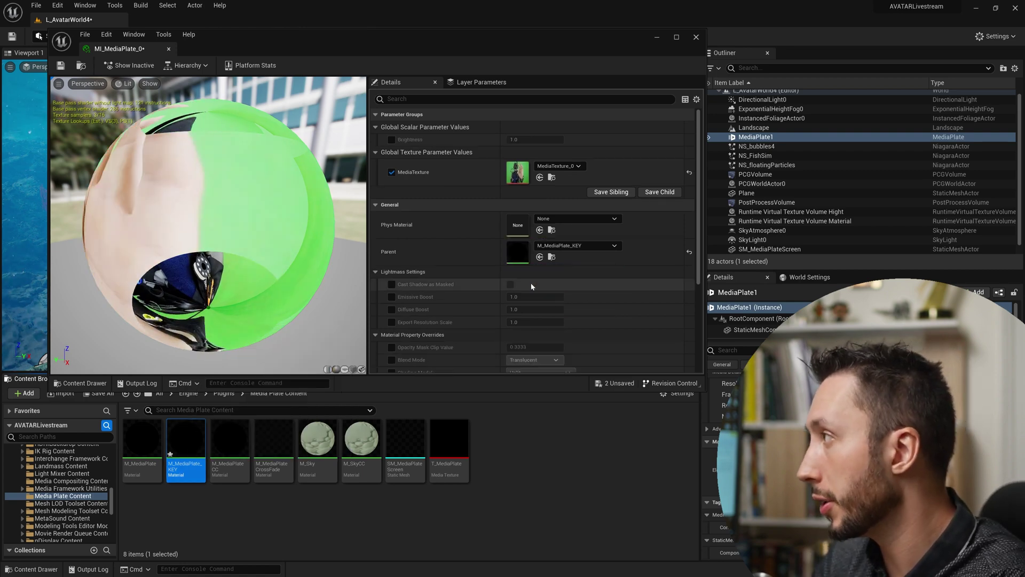
pyautogui.doubleClick(508, 258)
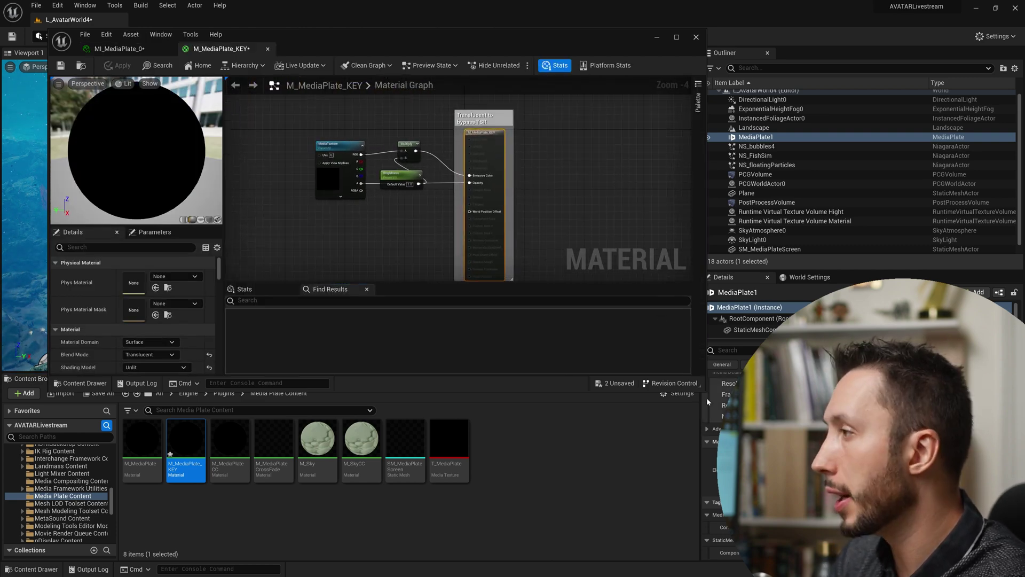
# Enlarge the material editor and place an MF_Chromakeyer node found by searching 'key'.
pyautogui.moveTo(707, 391); pyautogui.dragTo(992, 535)
pyautogui.scroll(3, 467, 296)
pyautogui.click(395, 176)
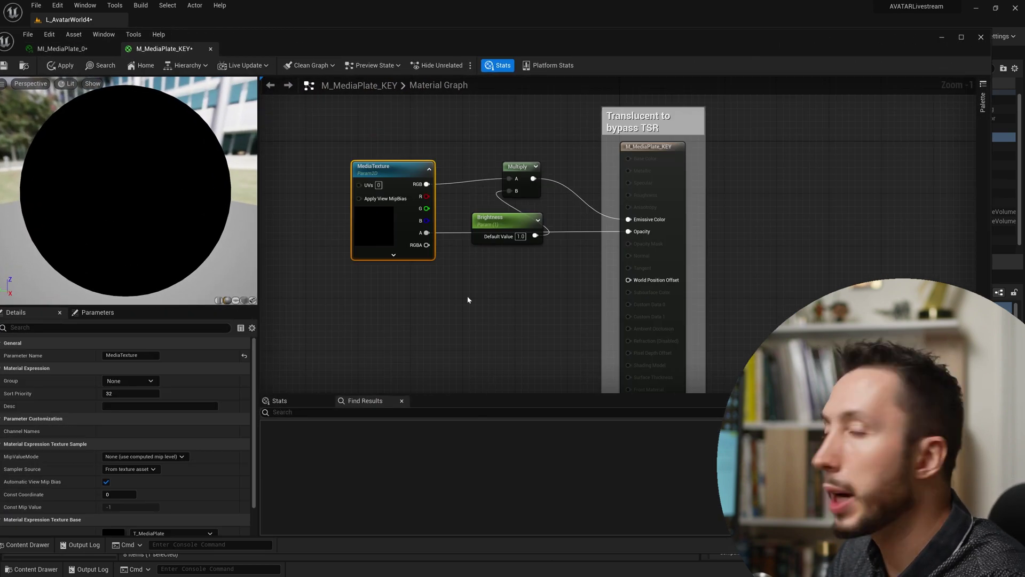
pyautogui.rightClick(469, 278)
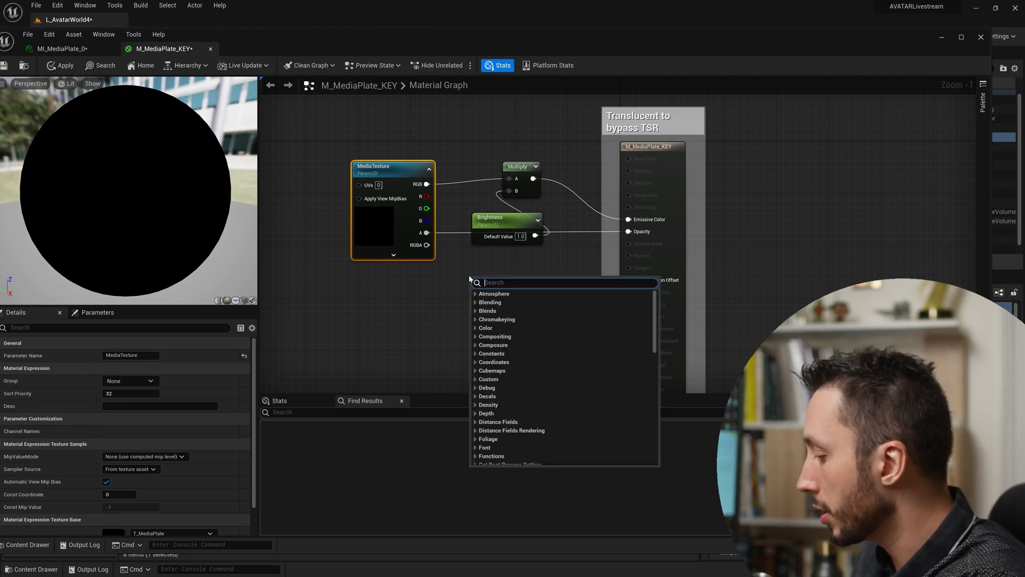
pyautogui.write('key')
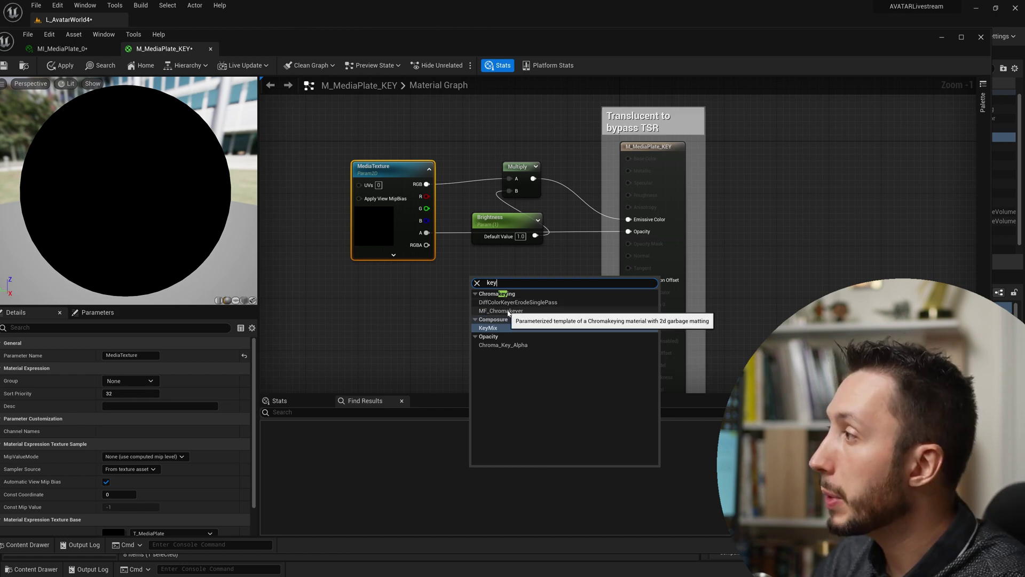
pyautogui.click(485, 311)
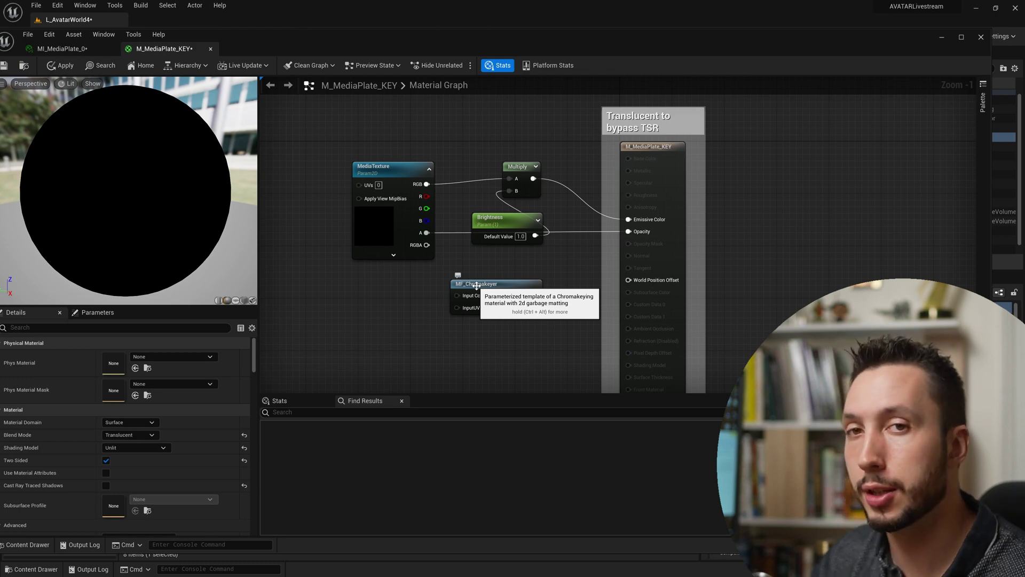
pyautogui.doubleClick(477, 285)
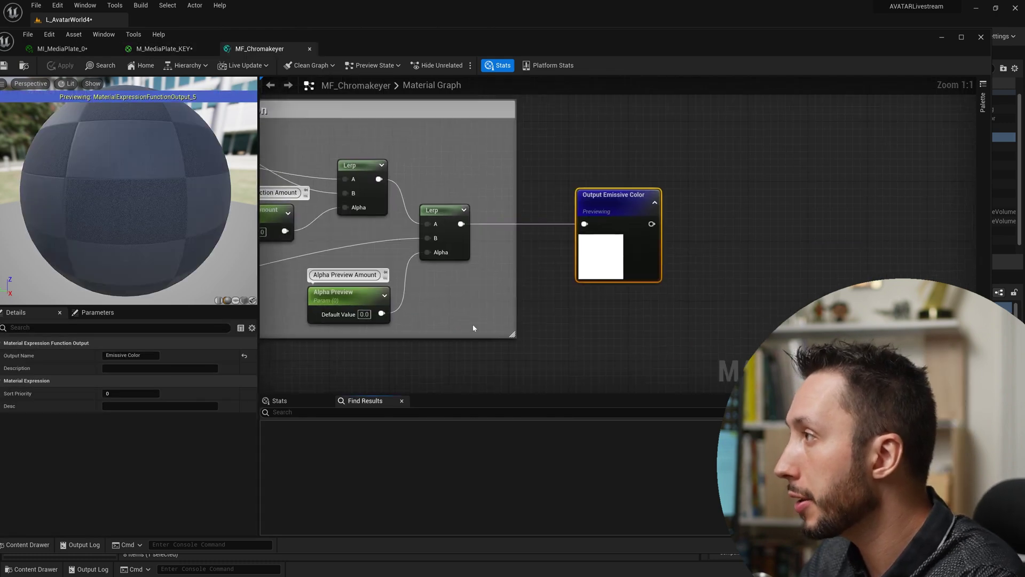
pyautogui.scroll(-3, 429, 337)
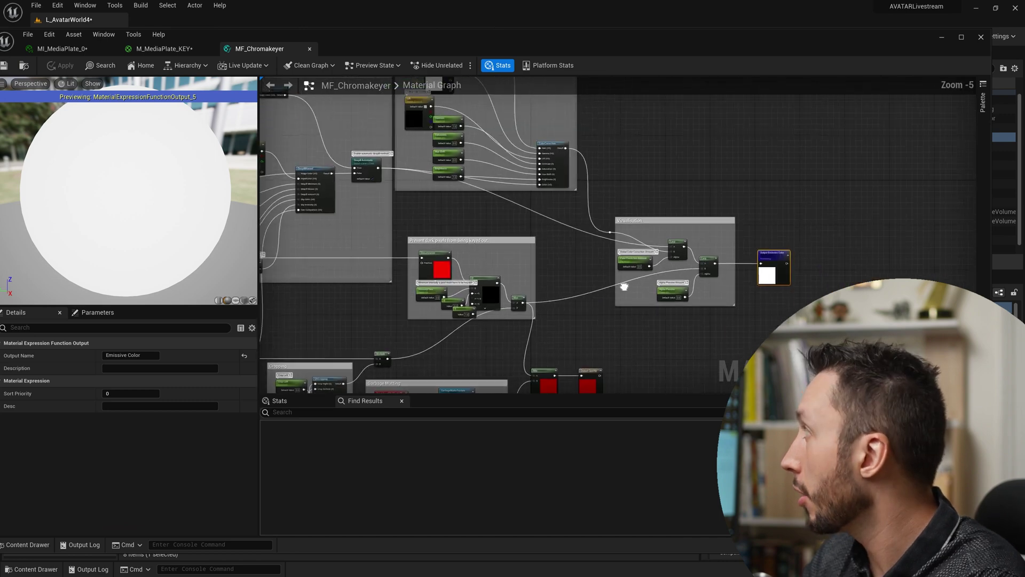
pyautogui.moveTo(608, 299); pyautogui.dragTo(731, 178, button='right')
pyautogui.scroll(-2, 561, 227)
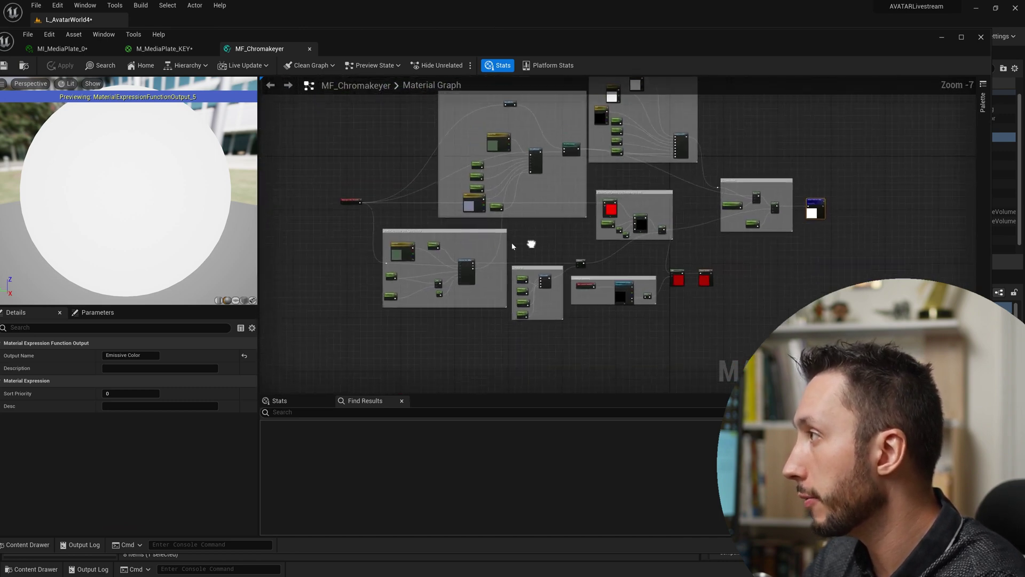
pyautogui.scroll(3, 348, 222)
pyautogui.moveTo(348, 223); pyautogui.dragTo(464, 347, button='right')
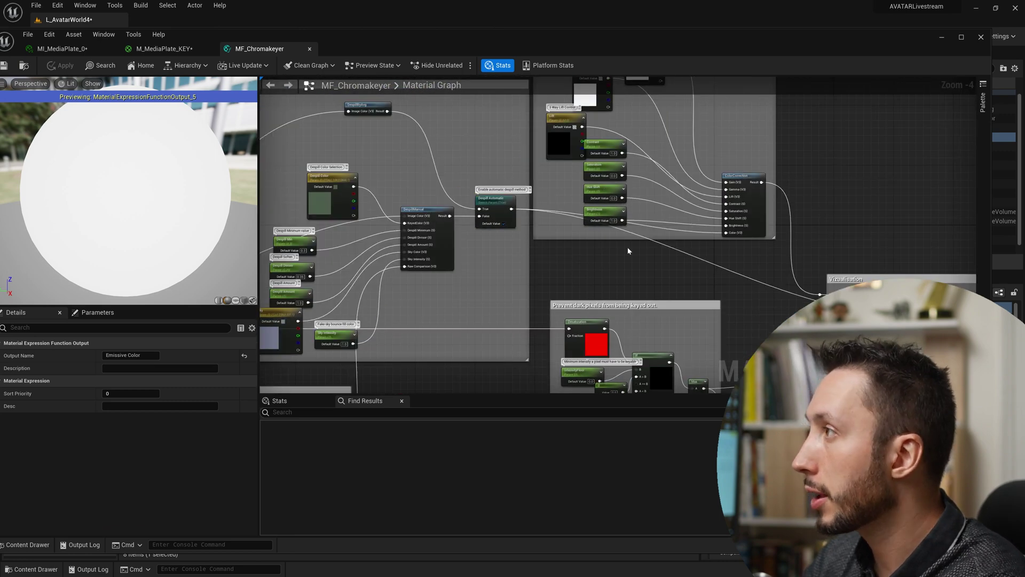
pyautogui.rightClick(608, 237)
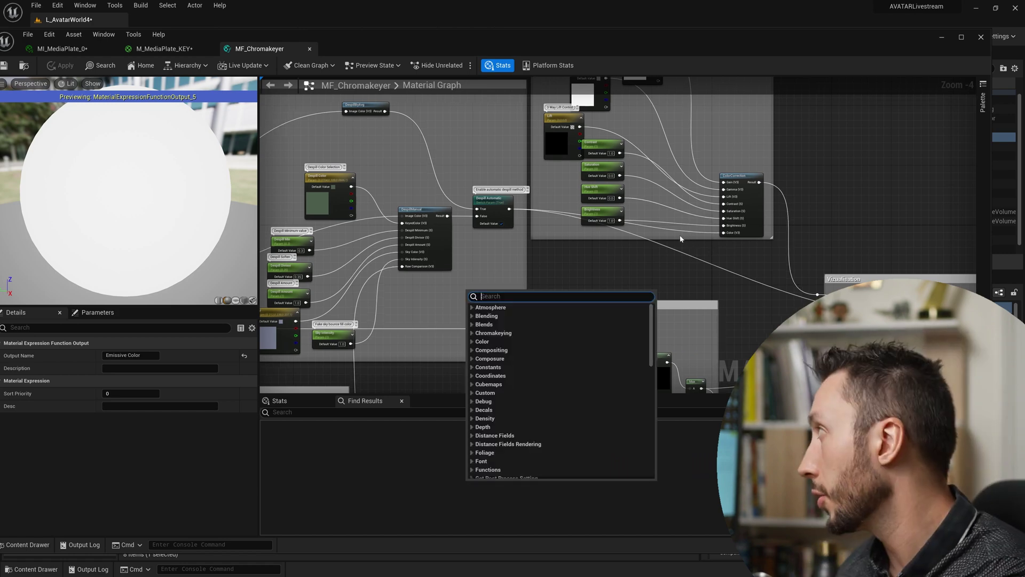
# Wire MF_Chromakeyer's Opacity and Emissive Color outputs into the material's Opacity and Emissive inputs.
pyautogui.click(310, 49)
pyautogui.click(309, 48)
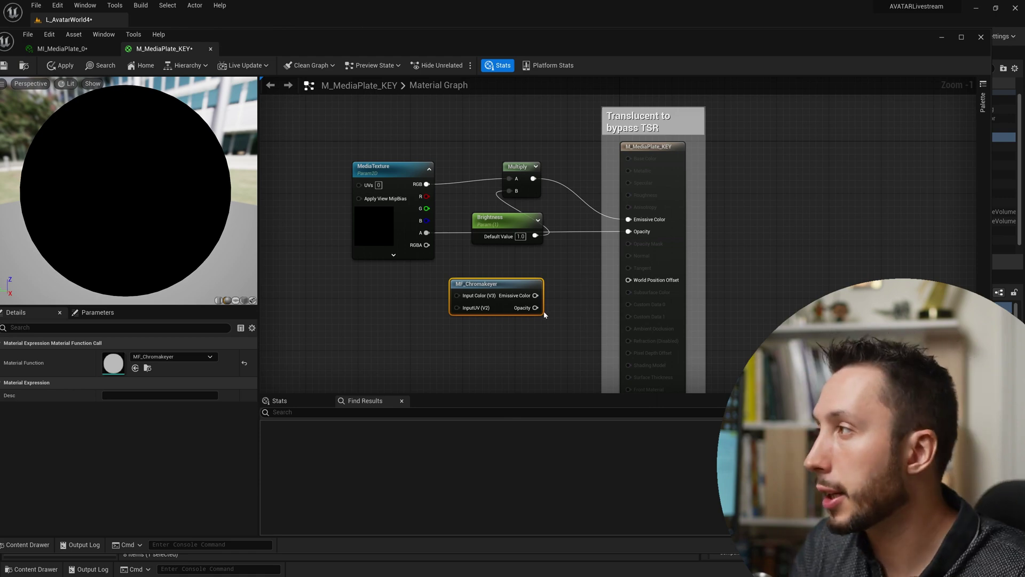
pyautogui.moveTo(535, 308); pyautogui.dragTo(631, 232)
pyautogui.moveTo(496, 284); pyautogui.dragTo(504, 277)
pyautogui.moveTo(542, 289); pyautogui.dragTo(629, 219)
# Delete the Multiply and Brightness nodes and feed MediaTexture RGB into the keyer's Input Color.
pyautogui.click(500, 199)
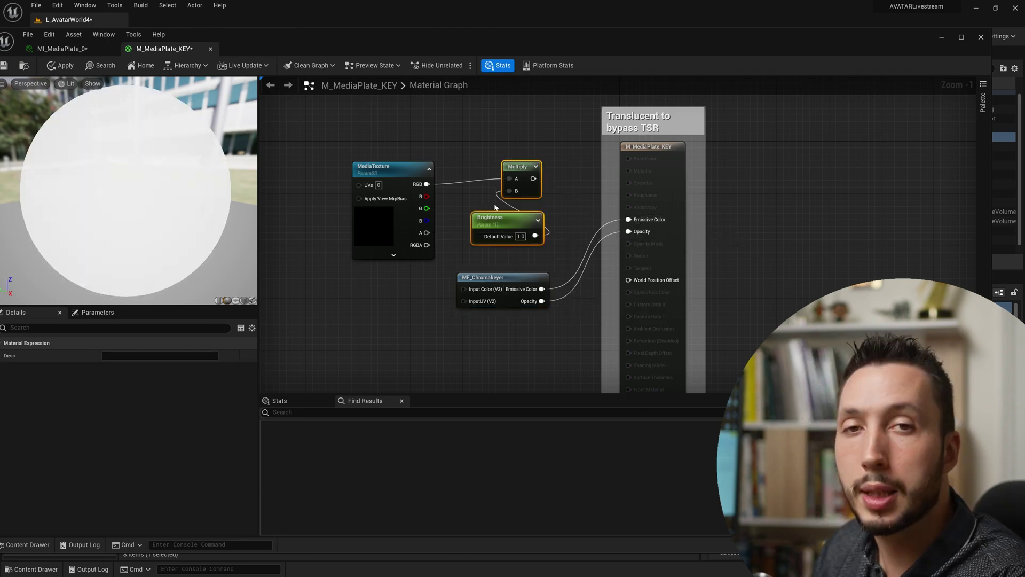
pyautogui.press('Delete')
pyautogui.moveTo(488, 277); pyautogui.dragTo(502, 193)
pyautogui.moveTo(422, 189)
pyautogui.mouseDown()
pyautogui.moveTo(483, 204)
pyautogui.moveTo(424, 195)
pyautogui.mouseUp()
pyautogui.moveTo(500, 204); pyautogui.dragTo(500, 197)
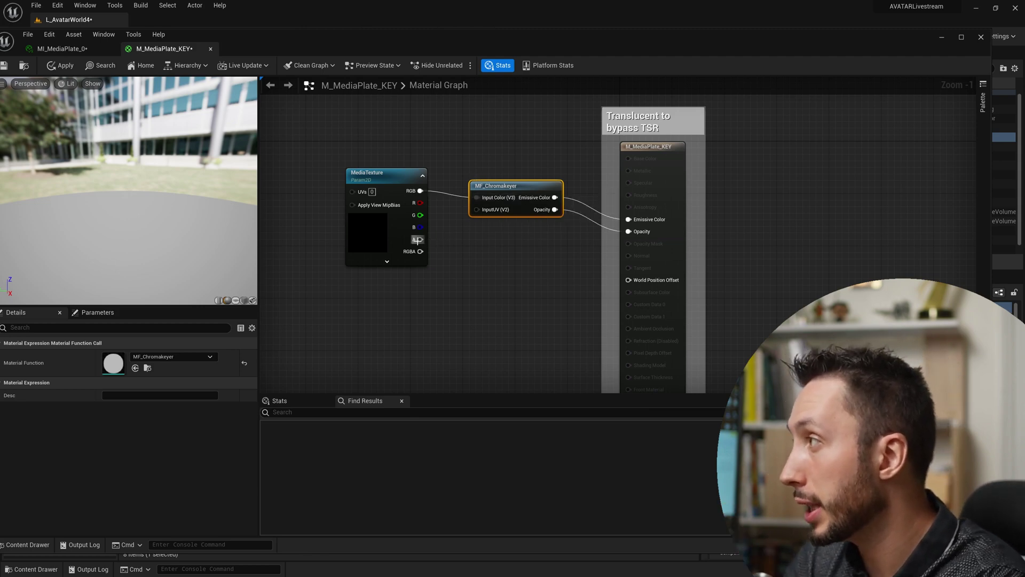
# Try connecting MediaTexture alpha to Opacity, then undo that connection.
pyautogui.moveTo(418, 240); pyautogui.dragTo(636, 234)
pyautogui.click(454, 300)
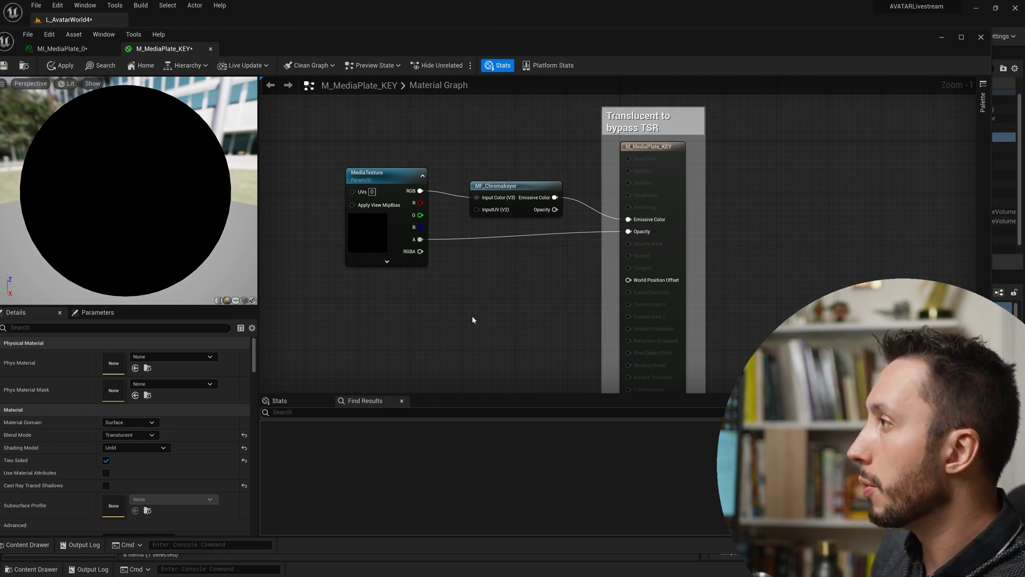
pyautogui.hotkey('ctrl', 'z')
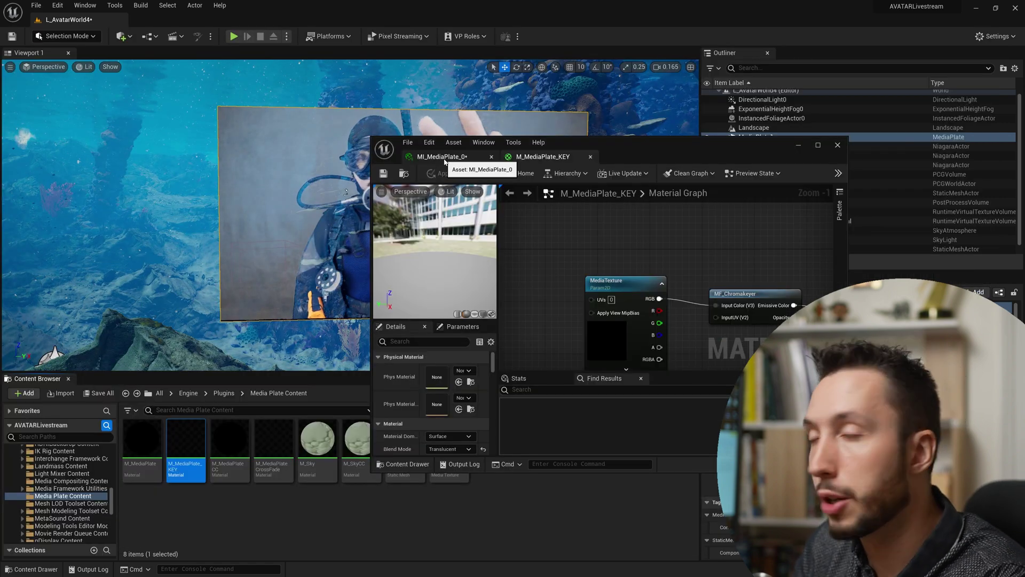
# Switch to the MI_MediaPlate_0 instance and move its editor window aside to uncover the level viewport.
pyautogui.click(442, 156)
pyautogui.moveTo(684, 154); pyautogui.dragTo(834, 88)
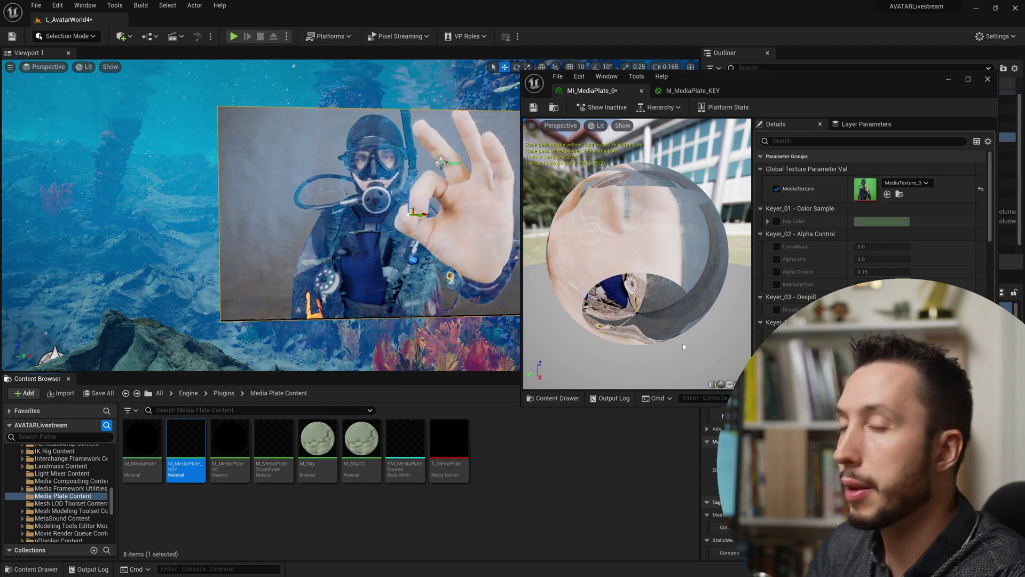
pyautogui.moveTo(772, 83); pyautogui.dragTo(514, 81)
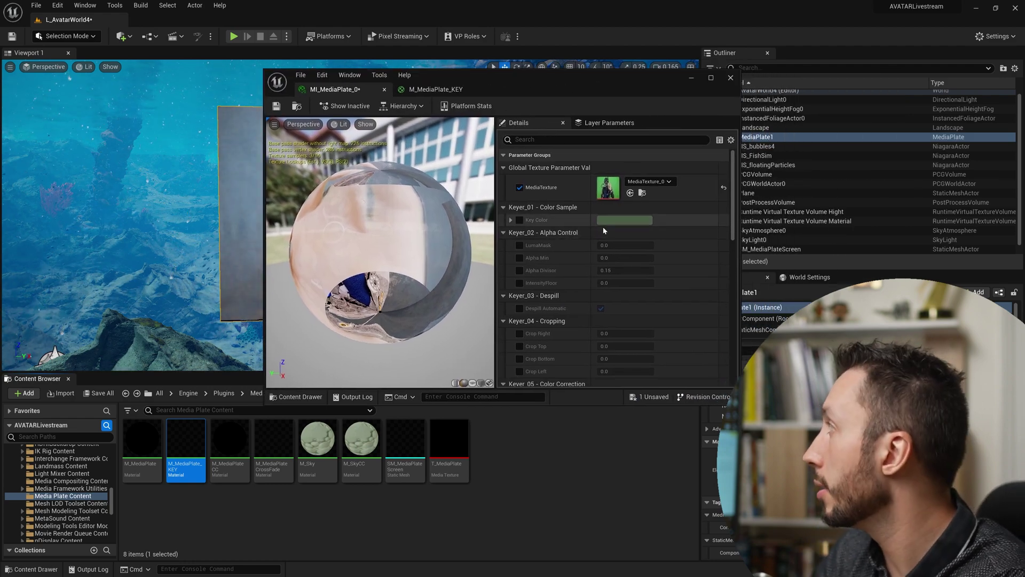
pyautogui.moveTo(582, 87); pyautogui.dragTo(659, 94)
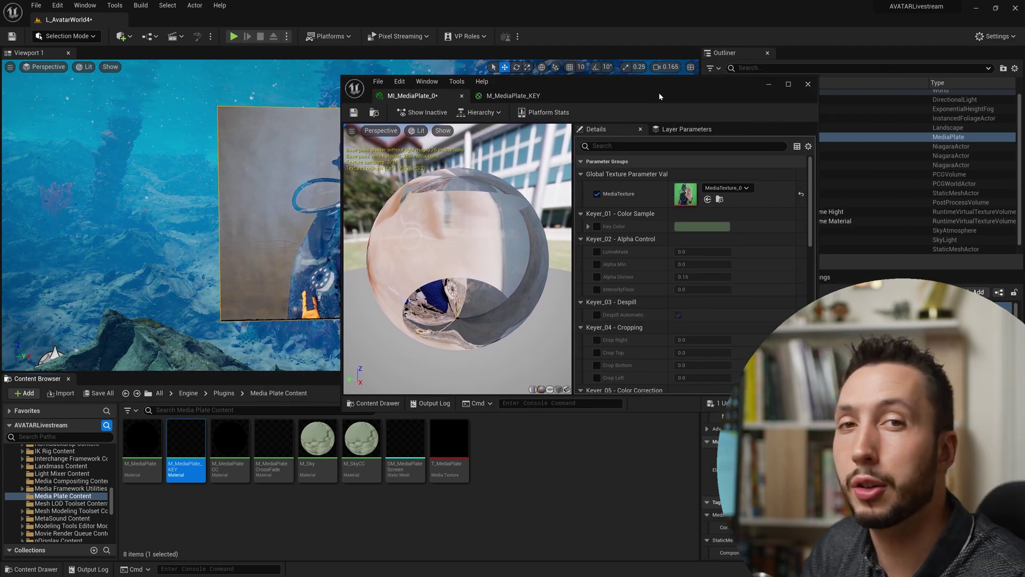
# Open the MediaTexture_0 green-screen footage in its own window beside MI_MediaPlate_0.
pyautogui.doubleClick(688, 200)
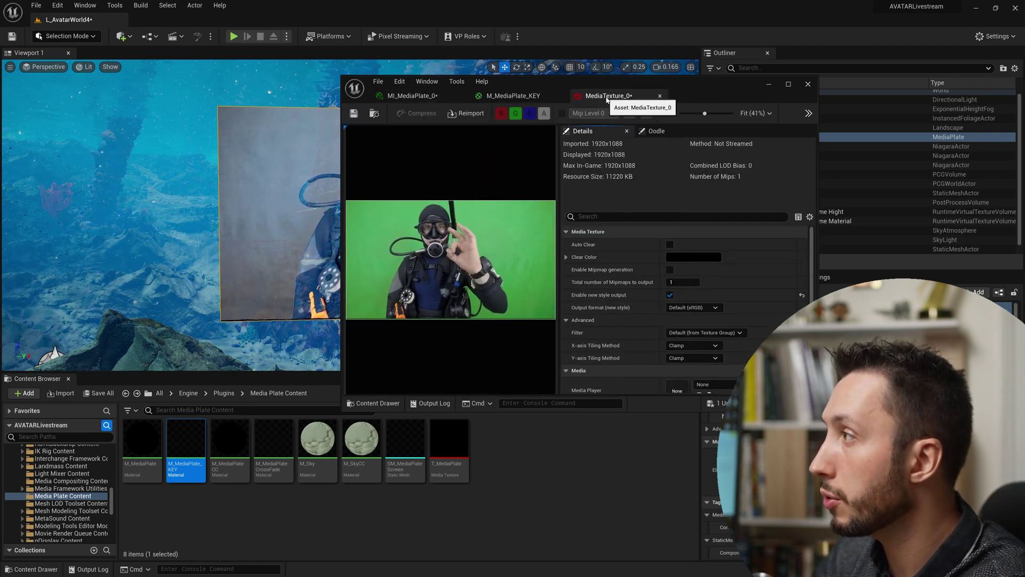
pyautogui.moveTo(574, 99); pyautogui.dragTo(38, 77)
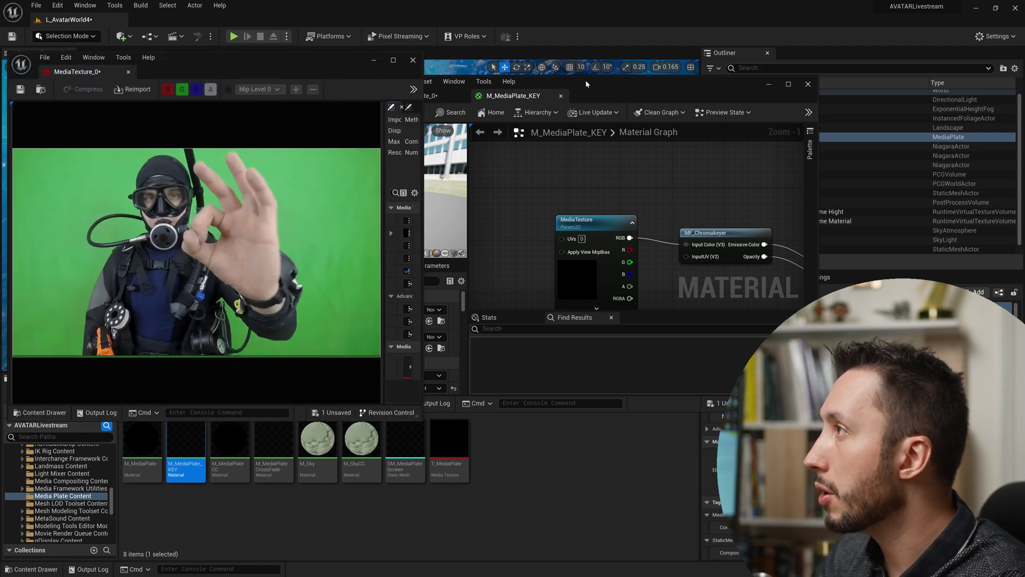
pyautogui.click(509, 101)
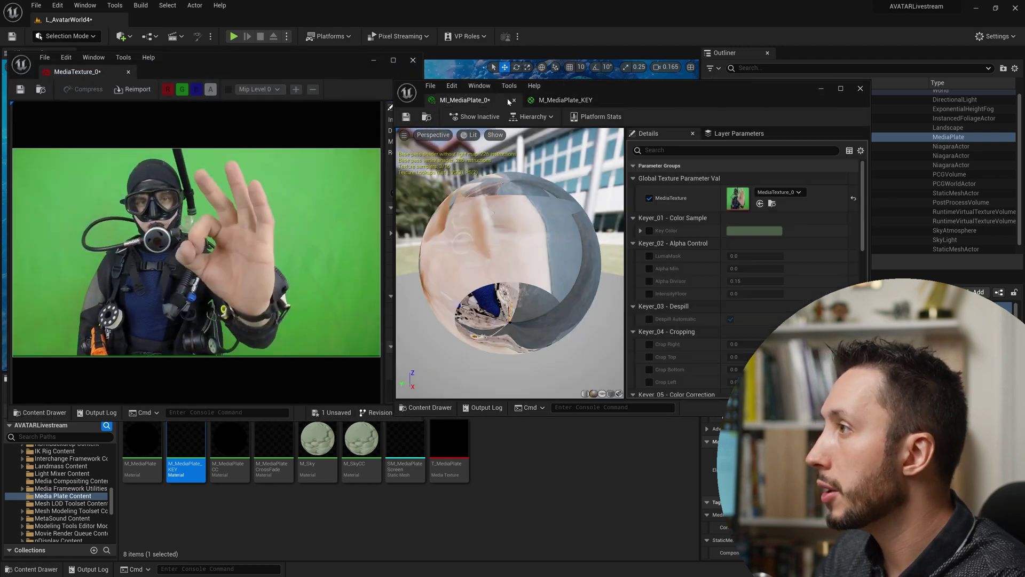
# Enable Key Color, sample the footage's green 50A869FF, and close the texture preview.
pyautogui.click(649, 231)
pyautogui.click(745, 232)
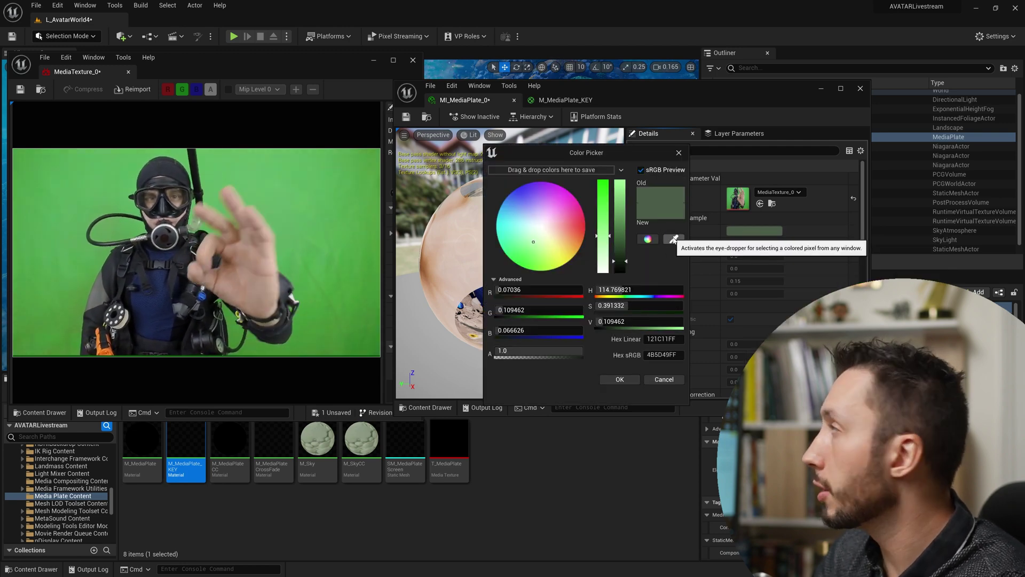
pyautogui.click(674, 239)
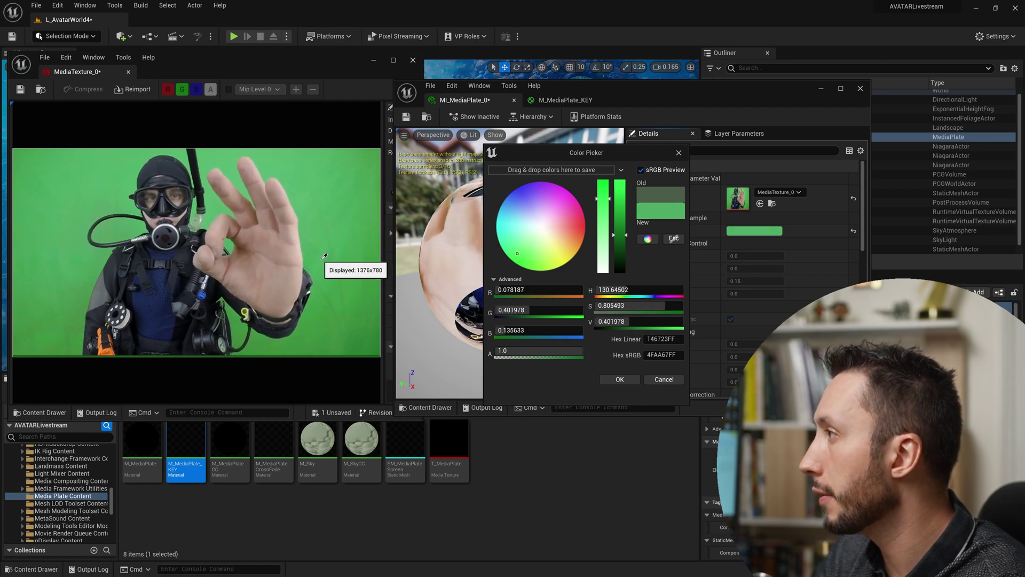
pyautogui.click(324, 252)
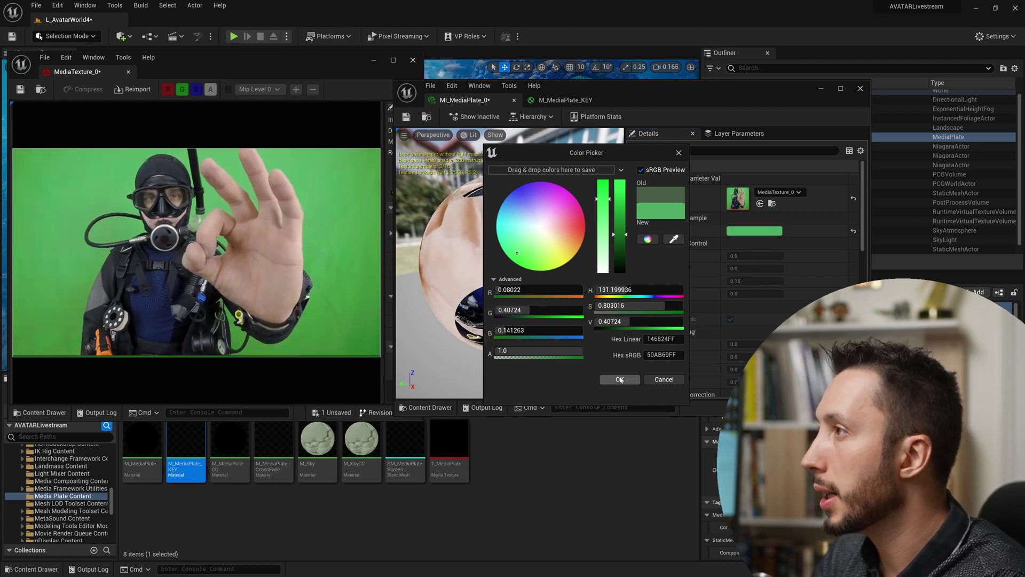
pyautogui.click(619, 379)
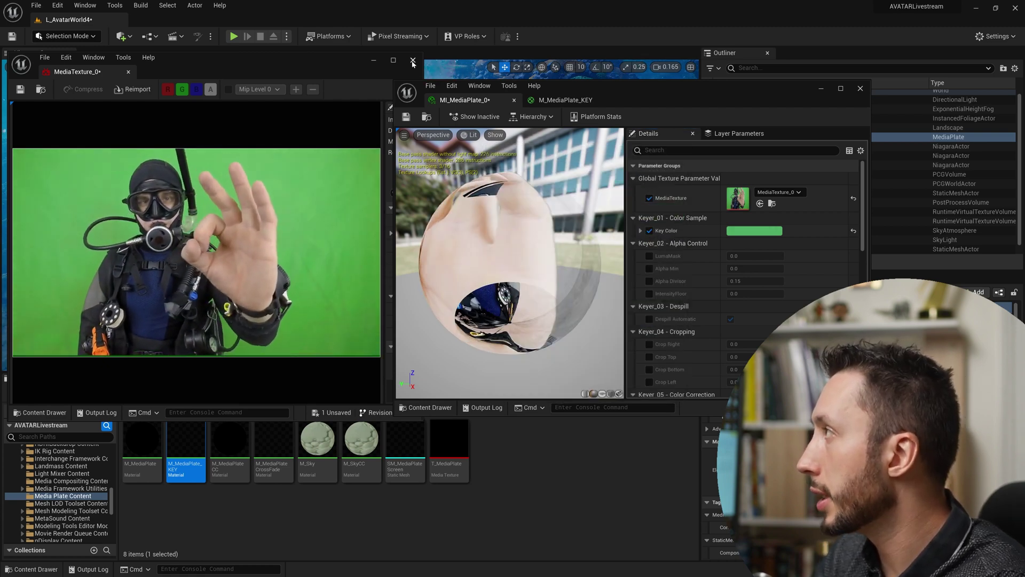
pyautogui.click(413, 61)
pyautogui.moveTo(676, 99); pyautogui.dragTo(877, 148)
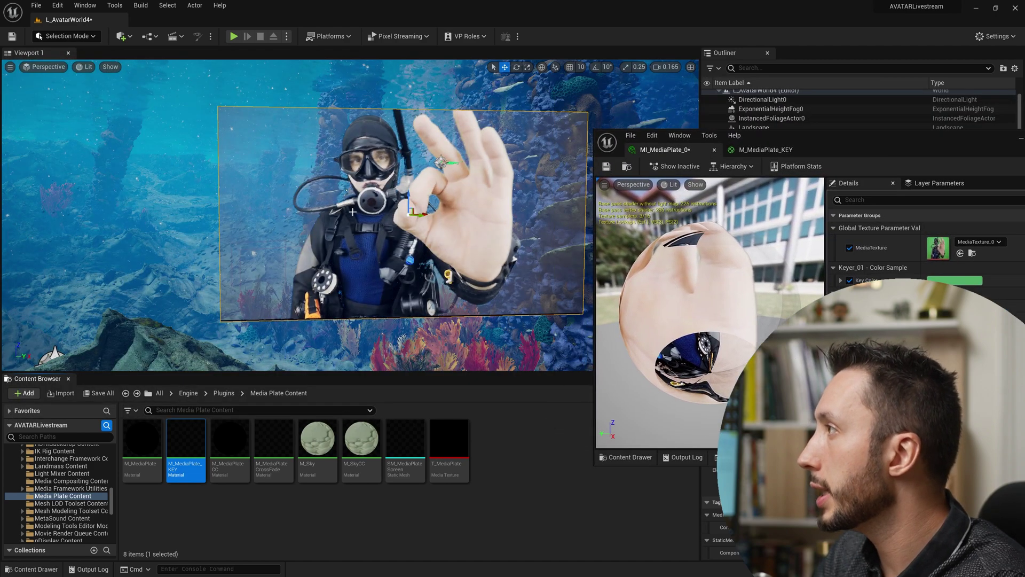
# Enable the LumaMask, Alpha Min, Alpha Divisor and IntensityFloor overrides, undoing a stray LumaMask change.
pyautogui.click(462, 252)
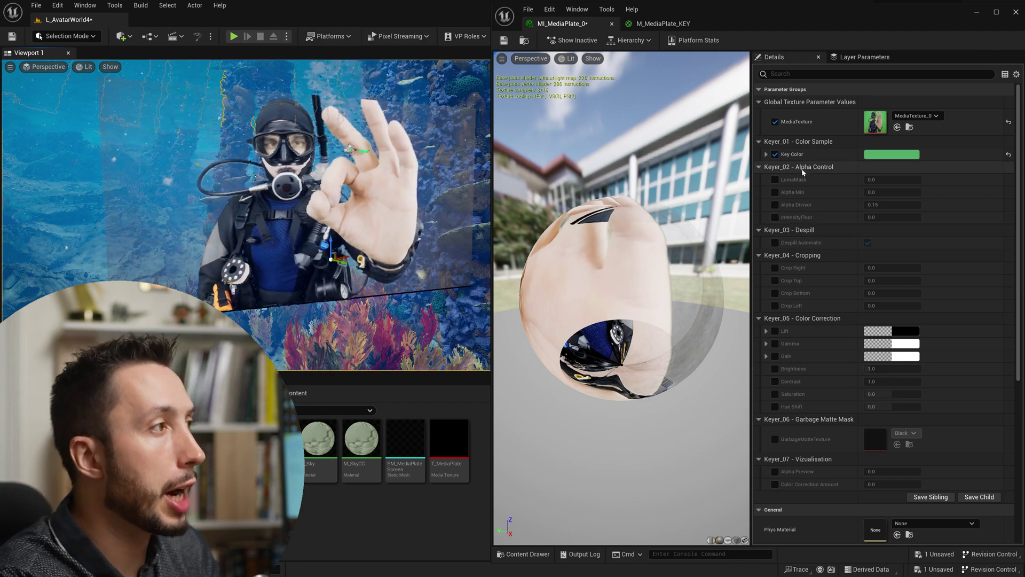
pyautogui.click(775, 180)
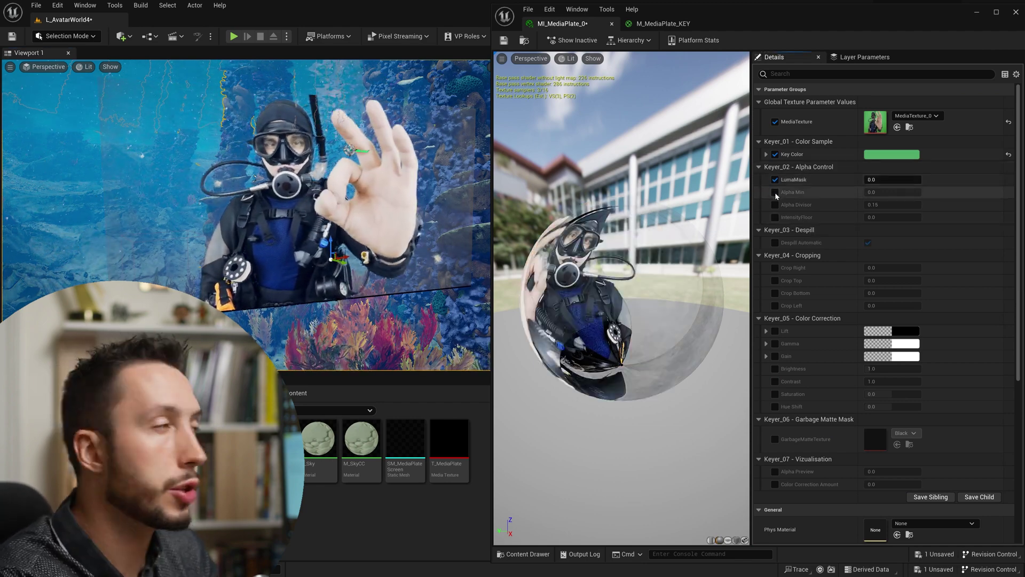
pyautogui.click(775, 192)
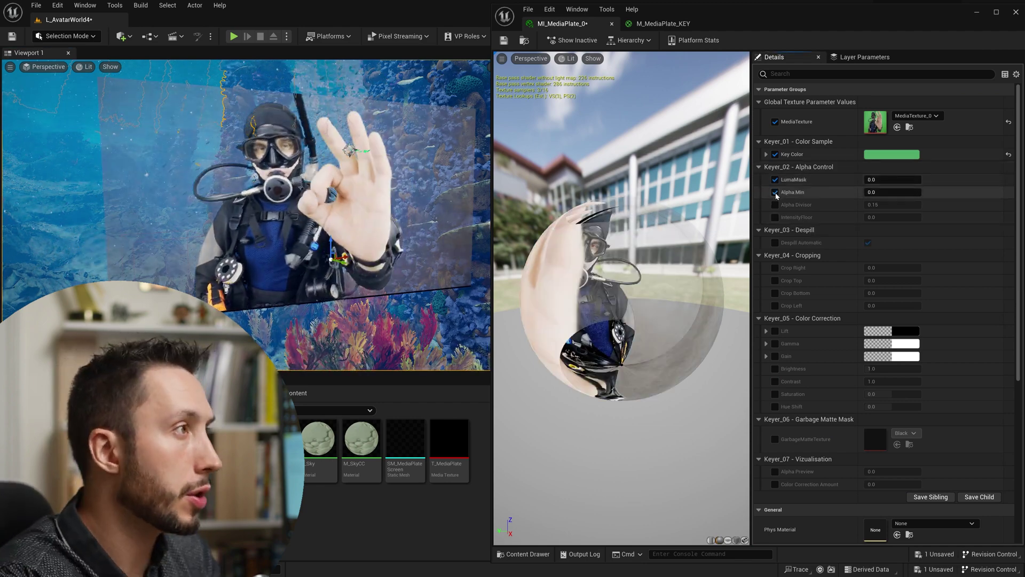
pyautogui.click(775, 205)
pyautogui.click(775, 218)
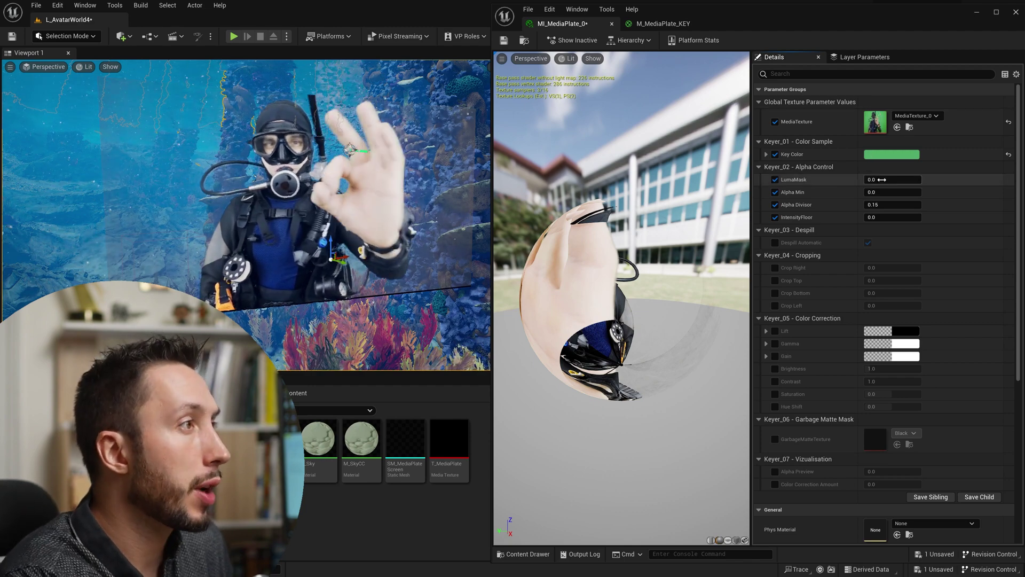
pyautogui.moveTo(887, 179)
pyautogui.mouseDown()
pyautogui.moveTo(870, 179)
pyautogui.moveTo(910, 179)
pyautogui.moveTo(881, 179)
pyautogui.mouseUp()
pyautogui.hotkey('ctrl', 'z')
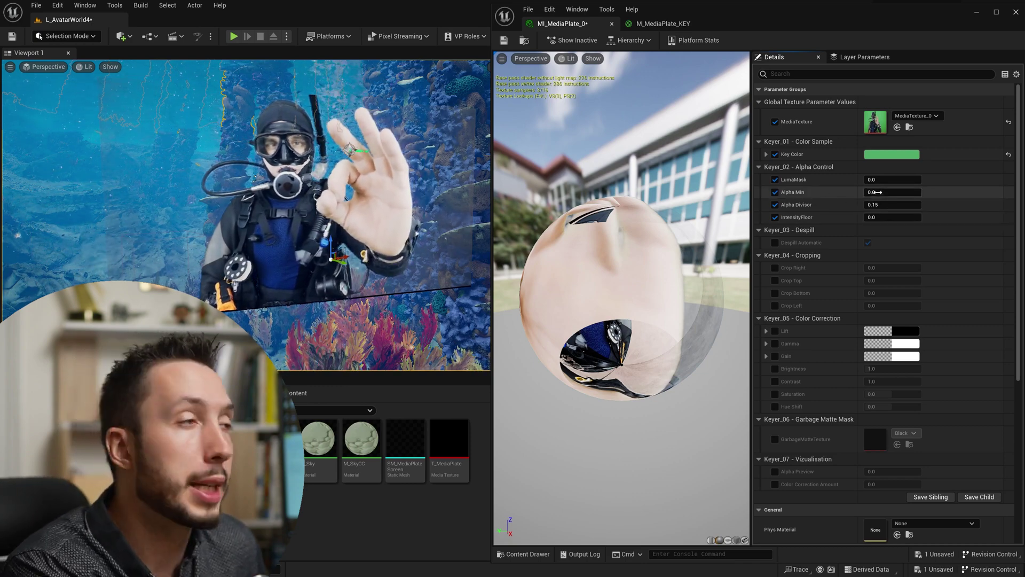
# Raise Alpha Min to 0.032 to remove more green around the diver.
pyautogui.moveTo(871, 193); pyautogui.dragTo(880, 194)
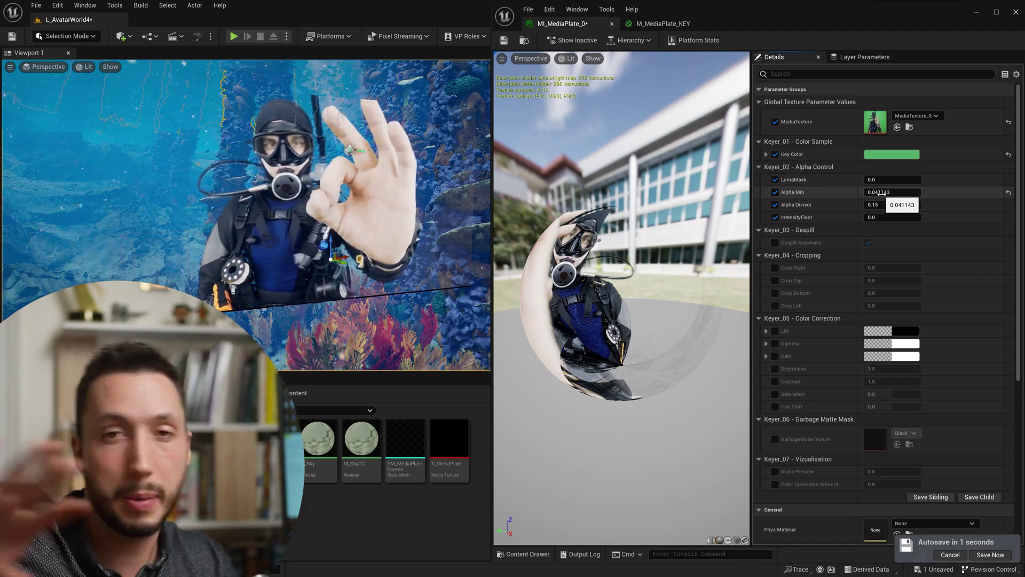
pyautogui.moveTo(880, 194); pyautogui.dragTo(879, 194)
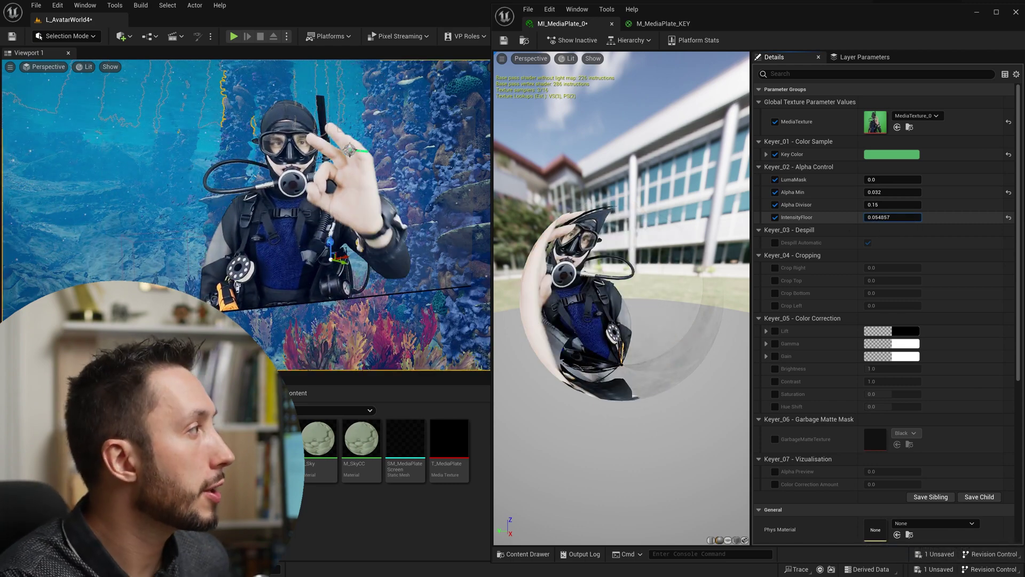
# Nudge Alpha Min to 0.064 and settle IntensityFloor at 0.1 after trying about 0.14.
pyautogui.moveTo(881, 217); pyautogui.dragTo(908, 217)
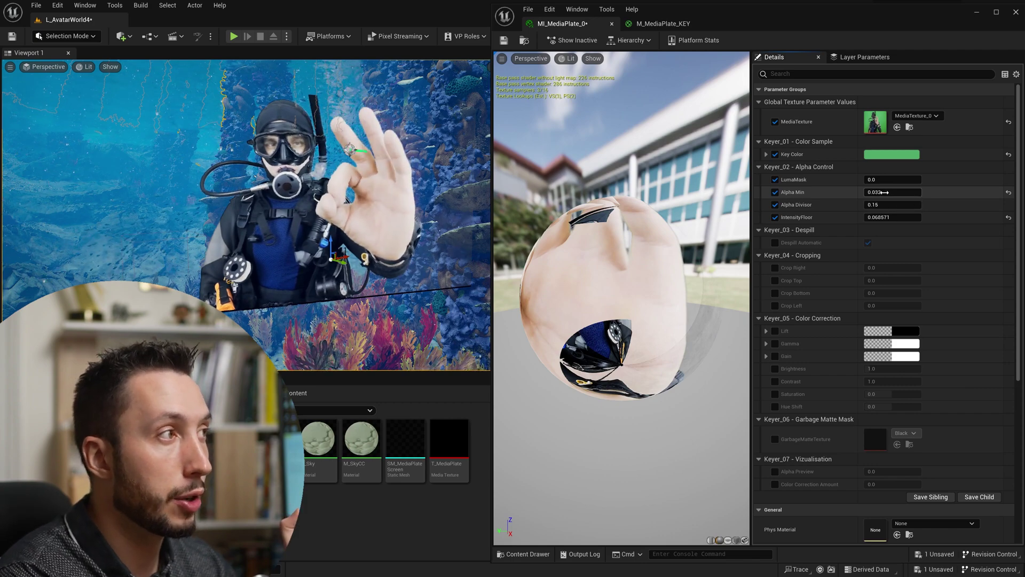
pyautogui.moveTo(883, 192)
pyautogui.mouseDown()
pyautogui.moveTo(906, 193)
pyautogui.moveTo(879, 192)
pyautogui.mouseUp()
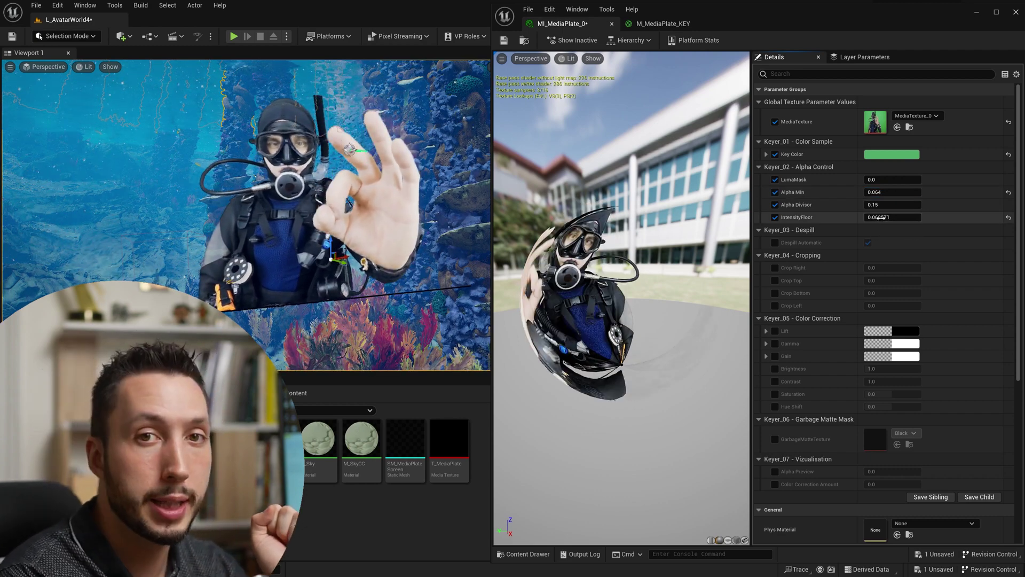
pyautogui.moveTo(882, 217); pyautogui.dragTo(874, 219)
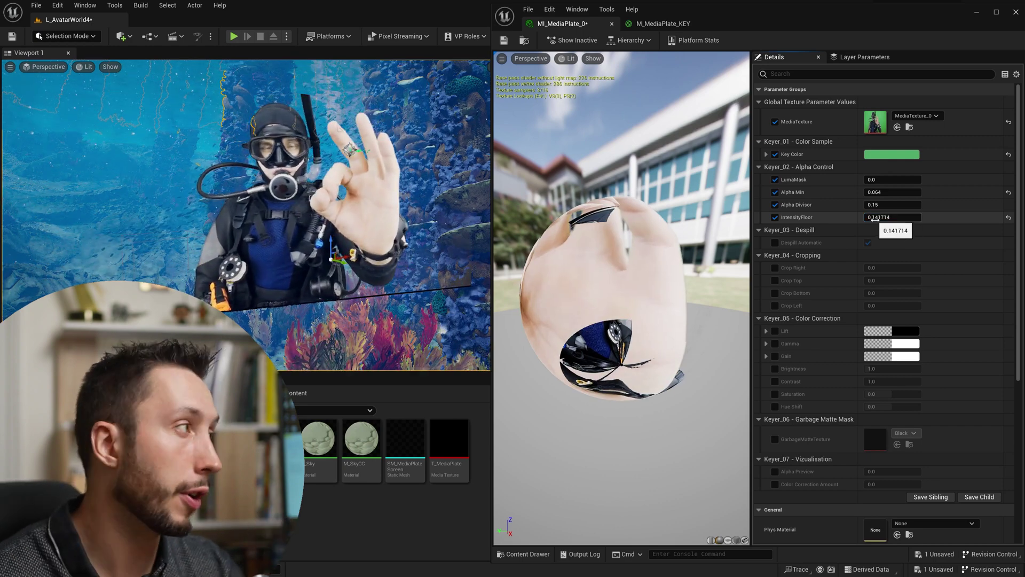
pyautogui.moveTo(874, 219); pyautogui.dragTo(810, 193)
pyautogui.scroll(-1, 810, 193)
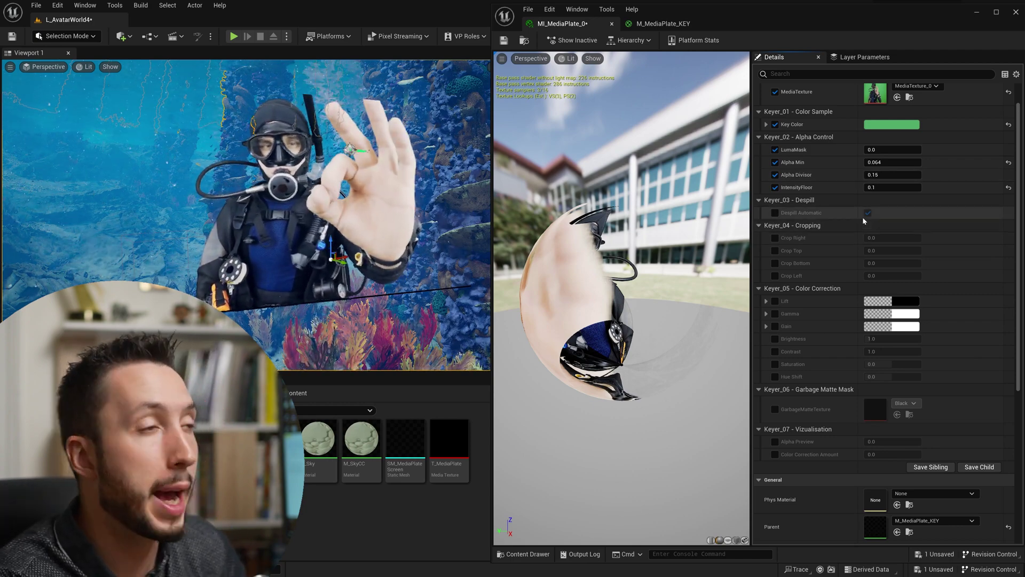
# Enable the Despill Automatic override under Keyer_03, toggling it off and back on.
pyautogui.click(775, 212)
pyautogui.click(868, 213)
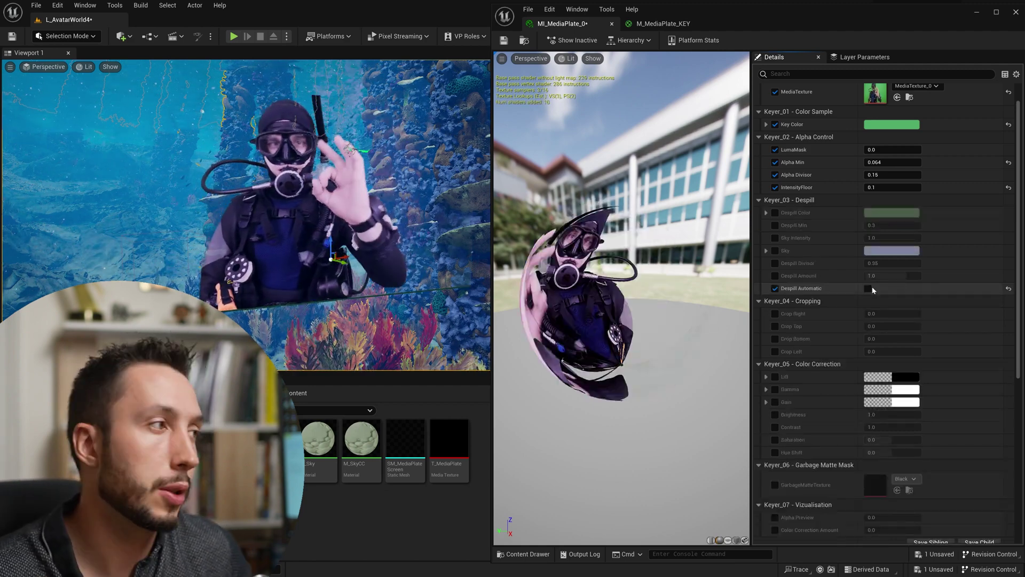
pyautogui.click(867, 289)
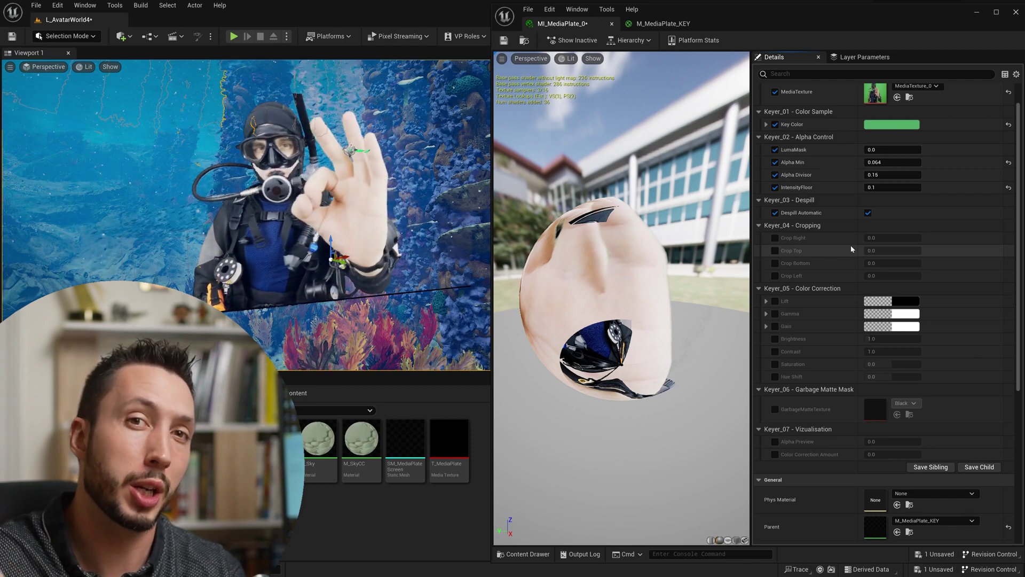
pyautogui.hotkey('shift', 'Tab')
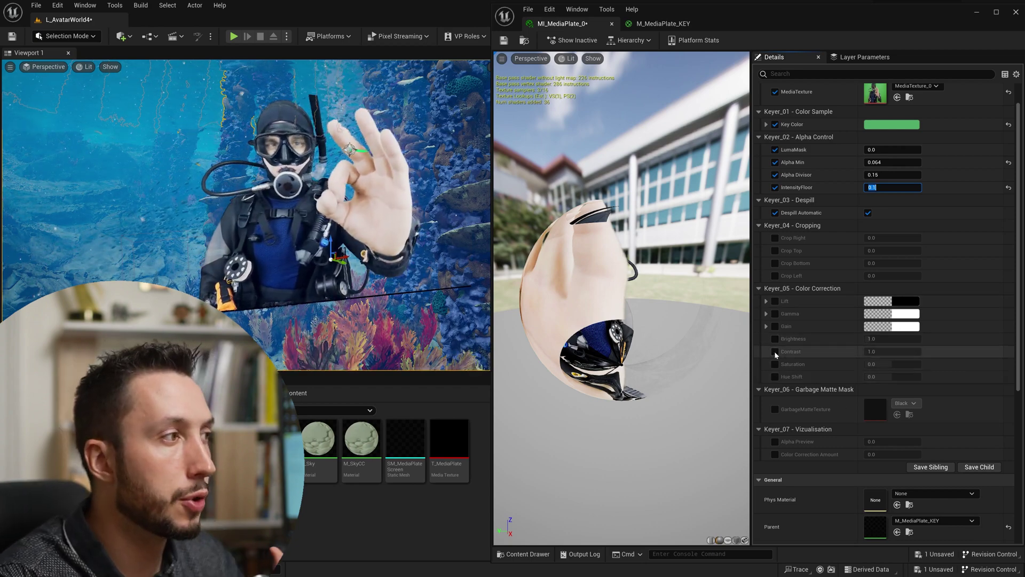
# Override Saturation to -1.84686 and Color Correction Amount to 1.0.
pyautogui.click(775, 364)
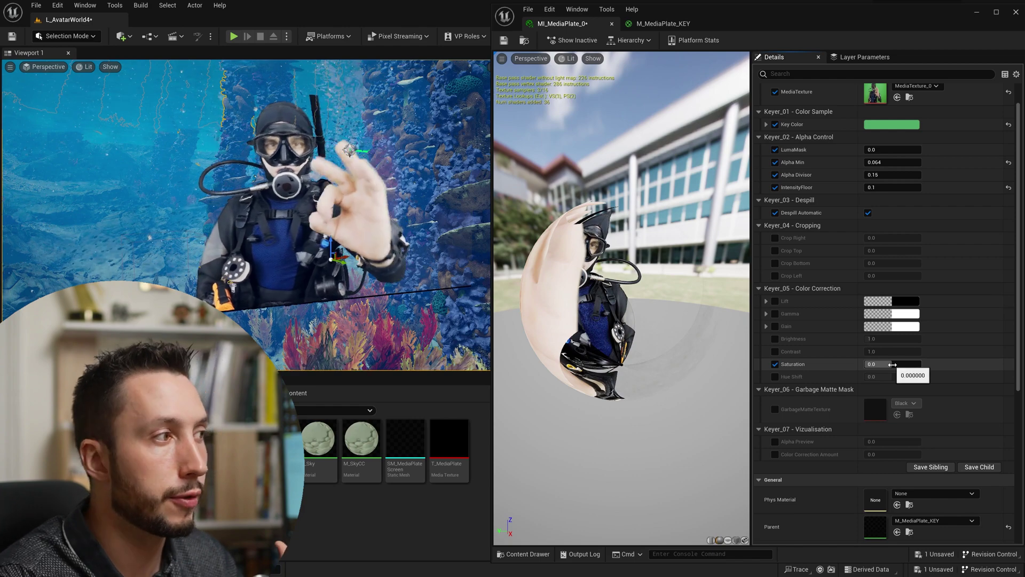
pyautogui.moveTo(893, 365); pyautogui.dragTo(914, 361)
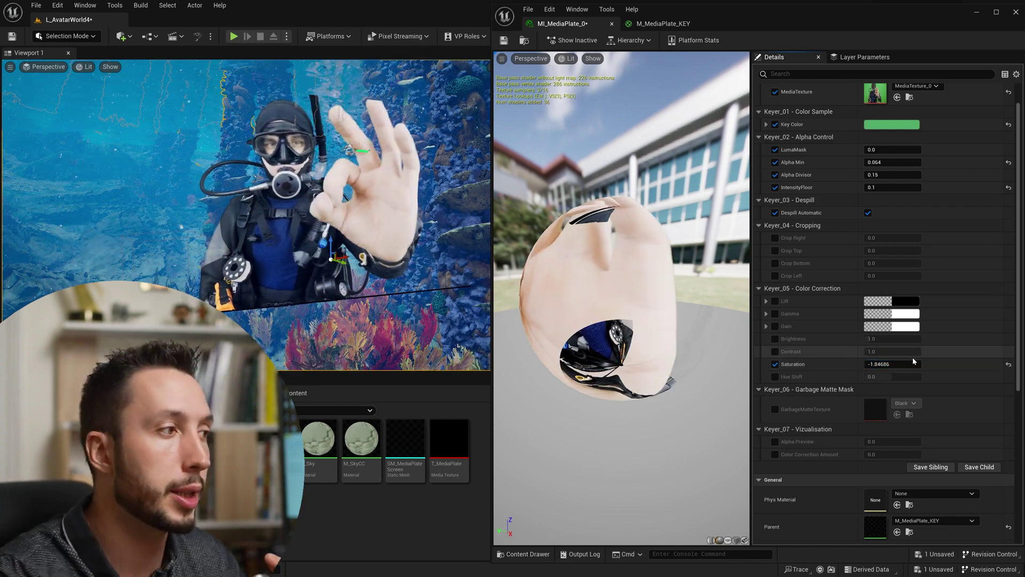
pyautogui.click(775, 454)
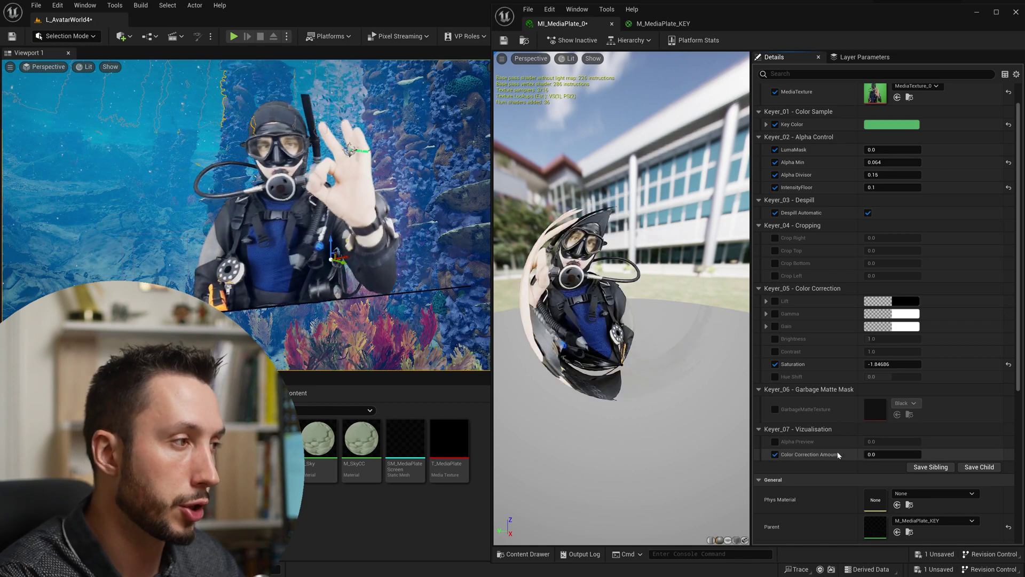
pyautogui.click(884, 455)
pyautogui.write('1')
pyautogui.press('Return')
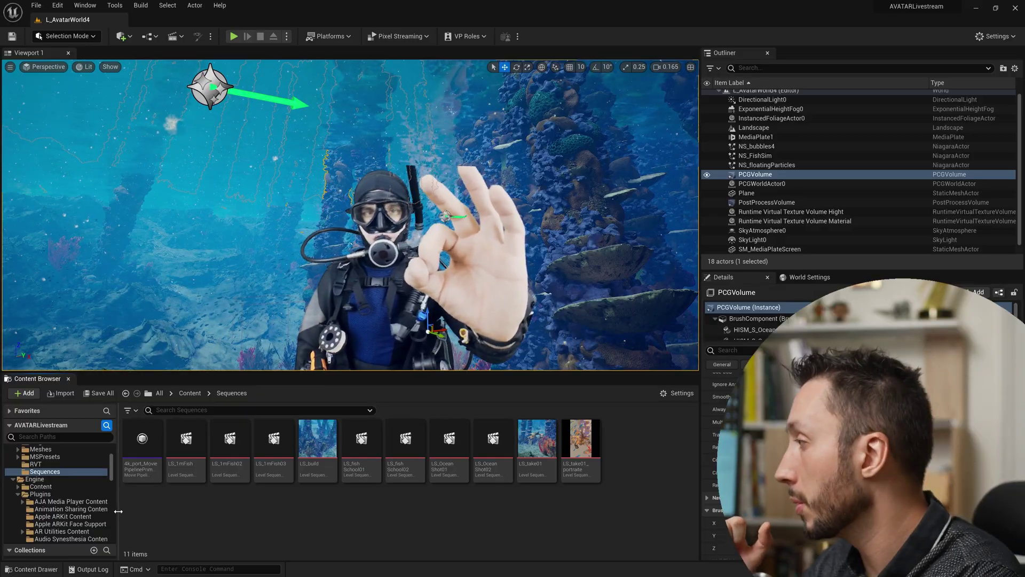
# Create a new Level Sequence asset in the Sequences folder.
pyautogui.rightClick(160, 508)
pyautogui.moveTo(247, 283)
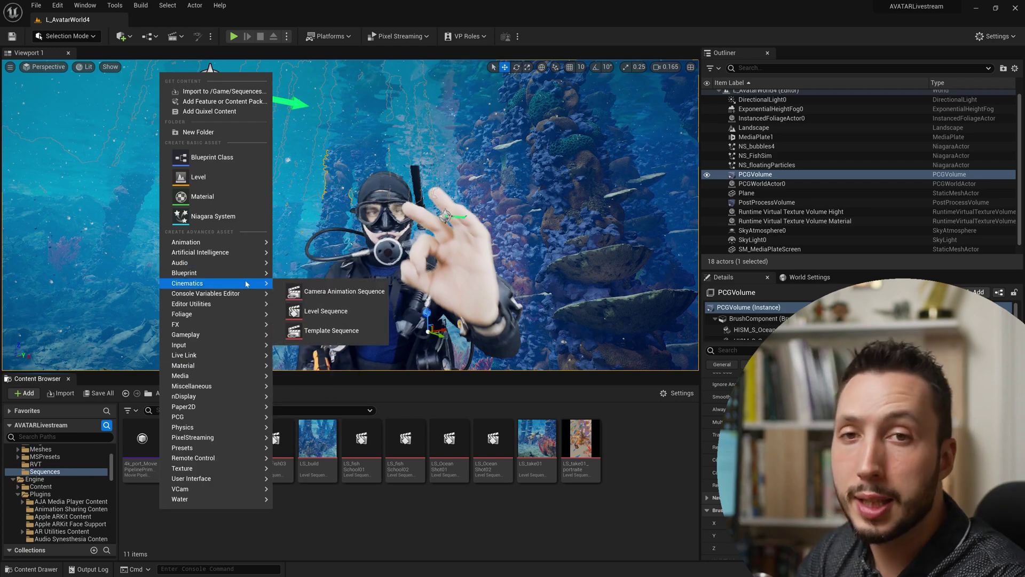
pyautogui.click(342, 307)
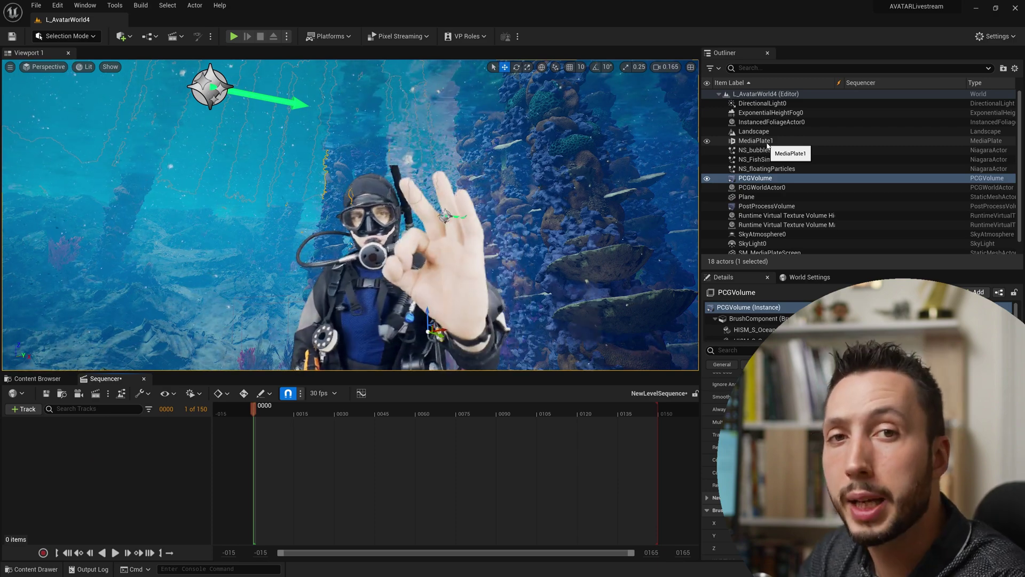
# Add MediaPlate1 to the sequence with autoplay disabled and scrub to frame 46.
pyautogui.click(758, 141)
pyautogui.moveTo(758, 141); pyautogui.dragTo(99, 471)
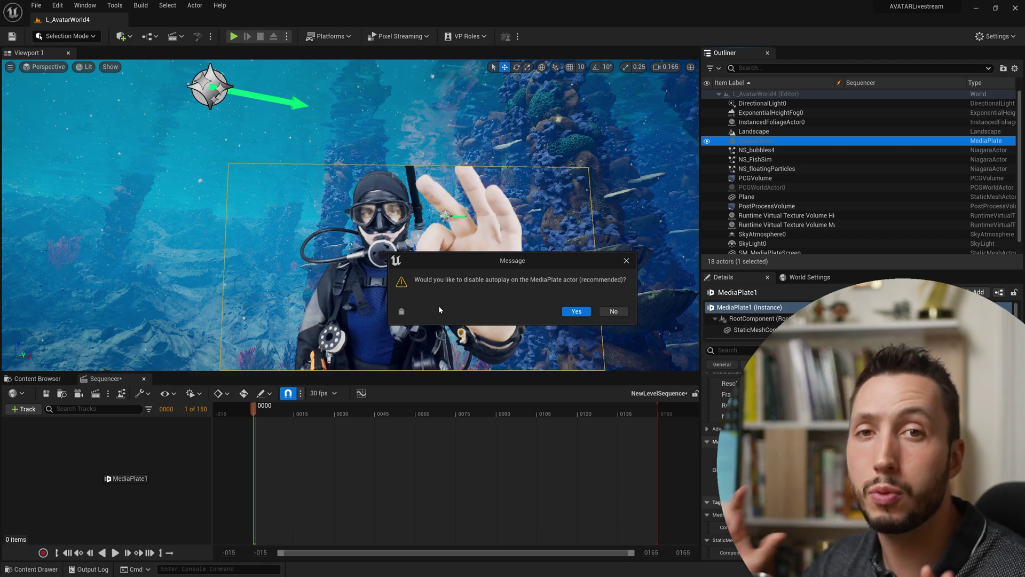
pyautogui.click(577, 311)
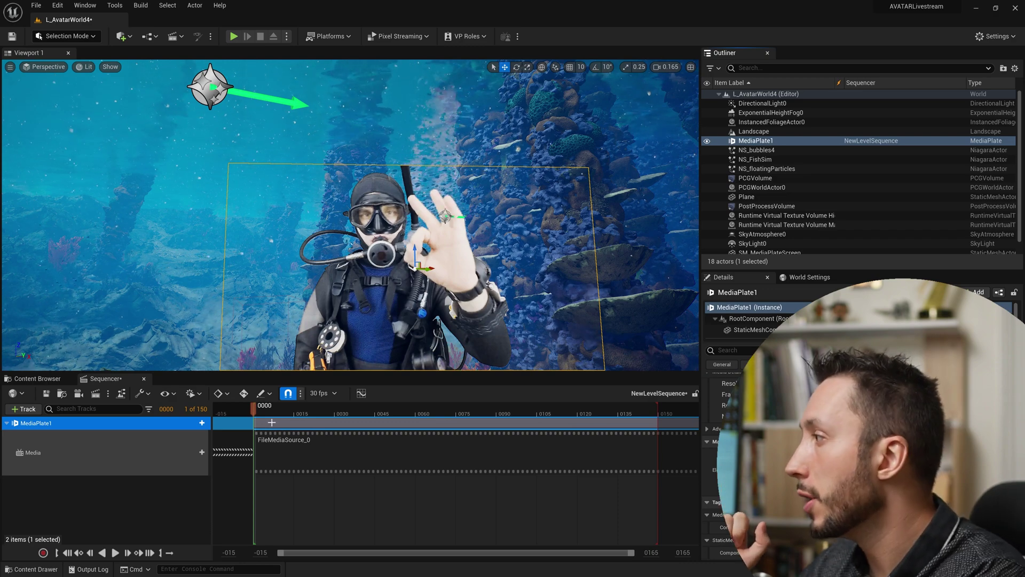
pyautogui.moveTo(266, 414); pyautogui.dragTo(442, 414)
pyautogui.click(377, 414)
pyautogui.moveTo(464, 267); pyautogui.dragTo(468, 270, button='right')
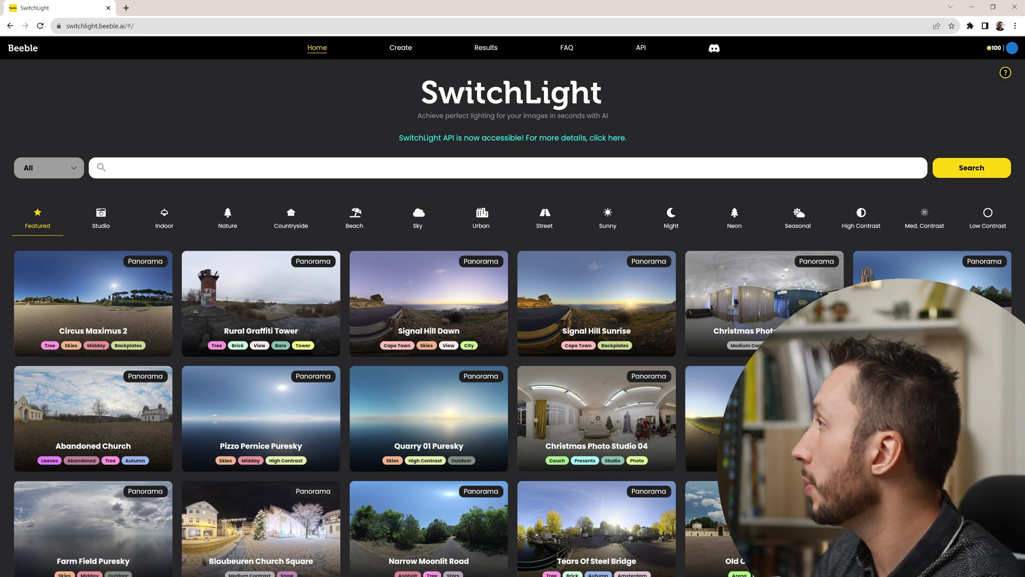
# From SwitchLight's Create page, start a Relight Video job under Copy portrait lighting.
pyautogui.click(402, 49)
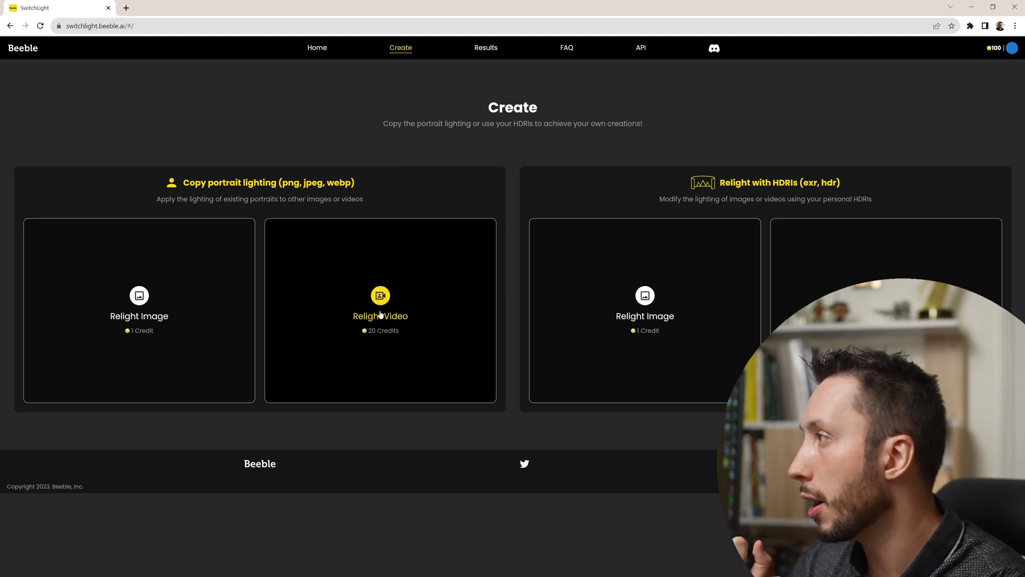
pyautogui.click(380, 315)
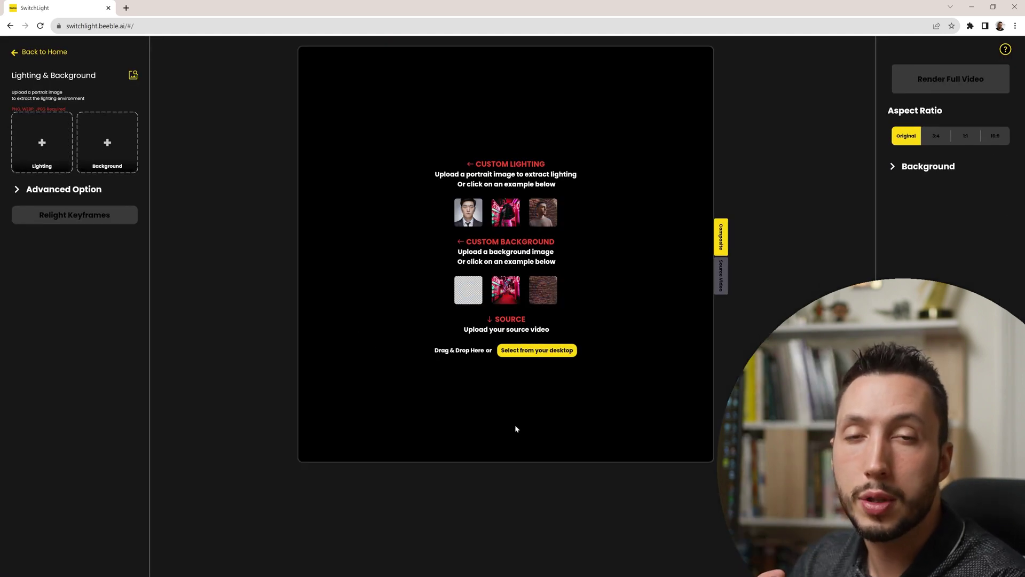
# Upload the green-screen diver clip and trim it to 0:00–0:08 to extract five key frames.
pyautogui.click(536, 355)
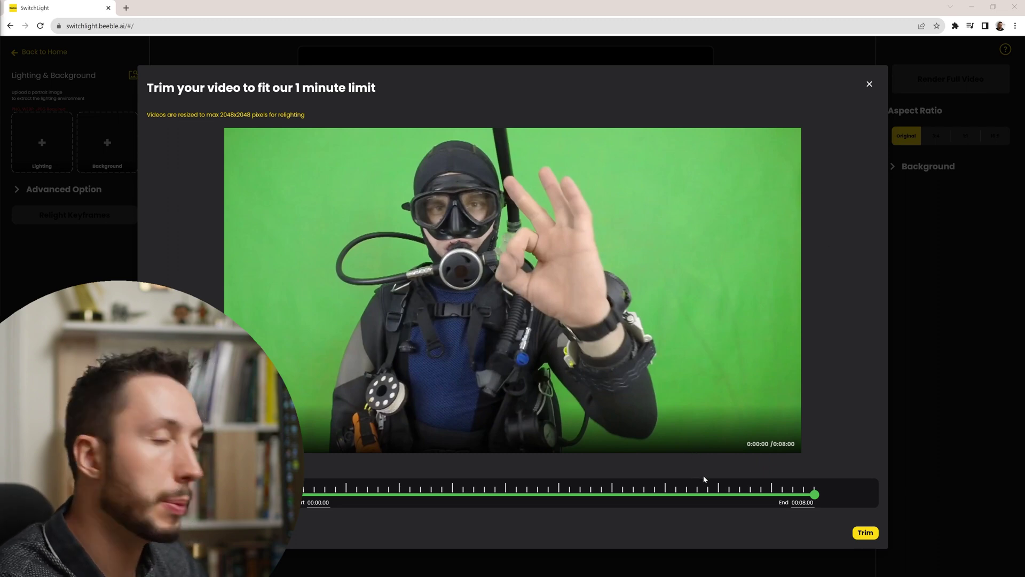
pyautogui.click(866, 534)
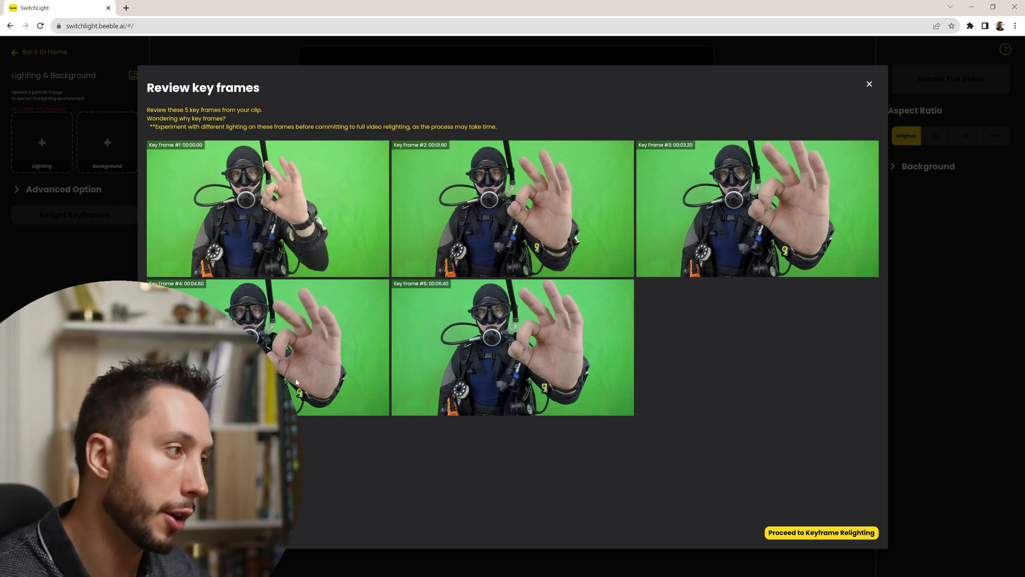
# Relight the five key frames with Untitled-1.png as background and HighresScreenshot00111.png as lighting.
pyautogui.click(828, 533)
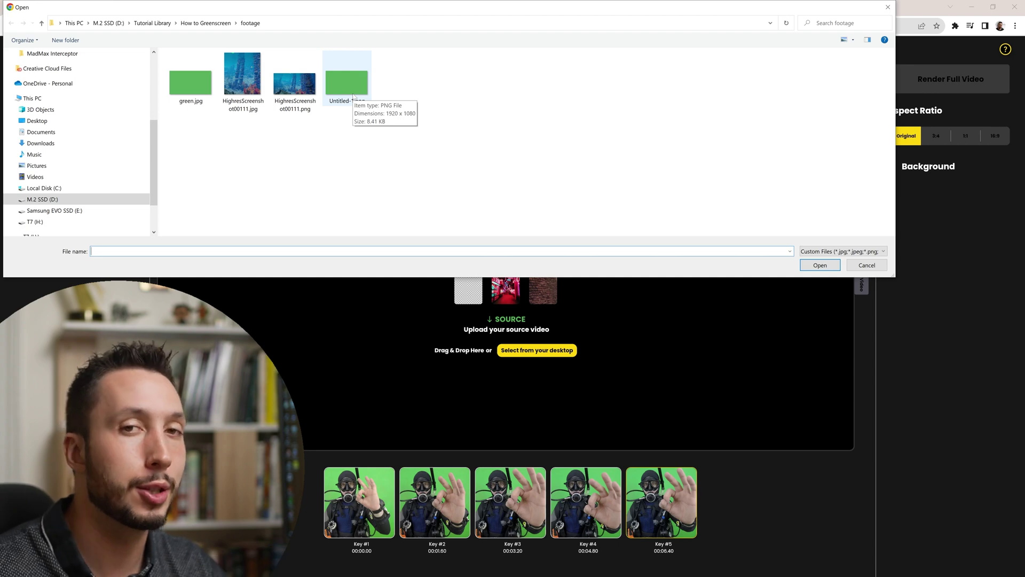
pyautogui.doubleClick(353, 95)
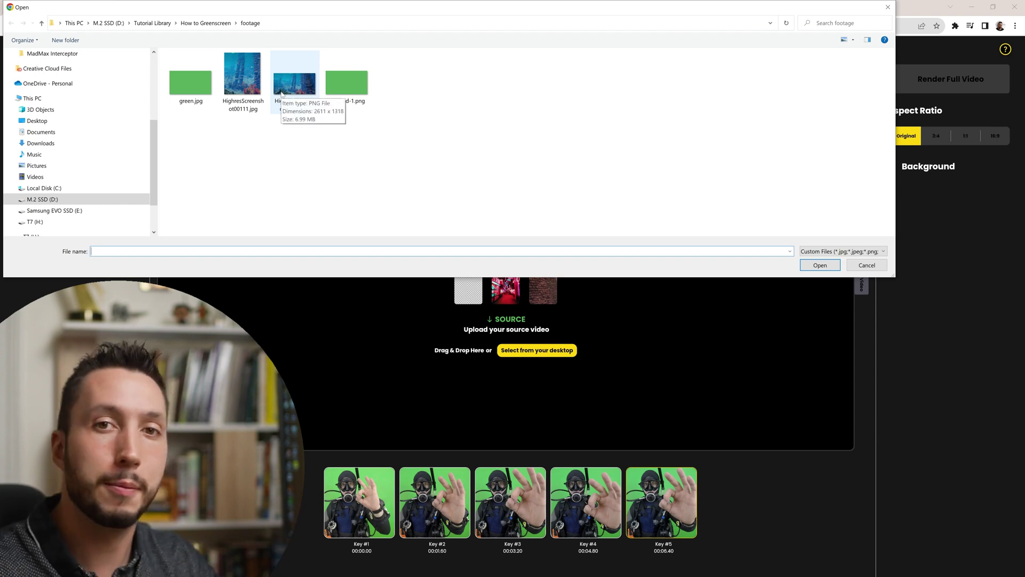
pyautogui.click(294, 84)
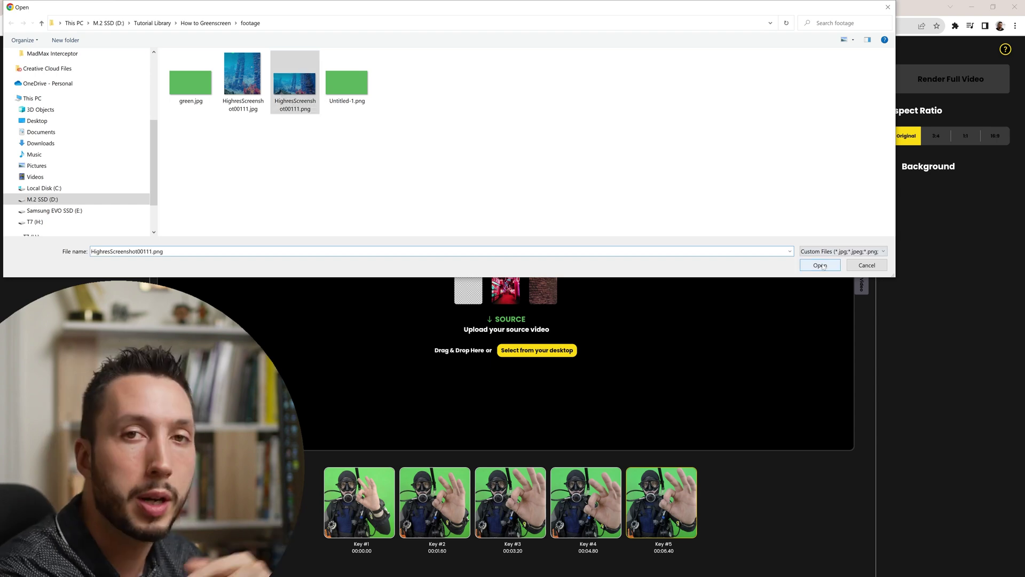
pyautogui.click(820, 265)
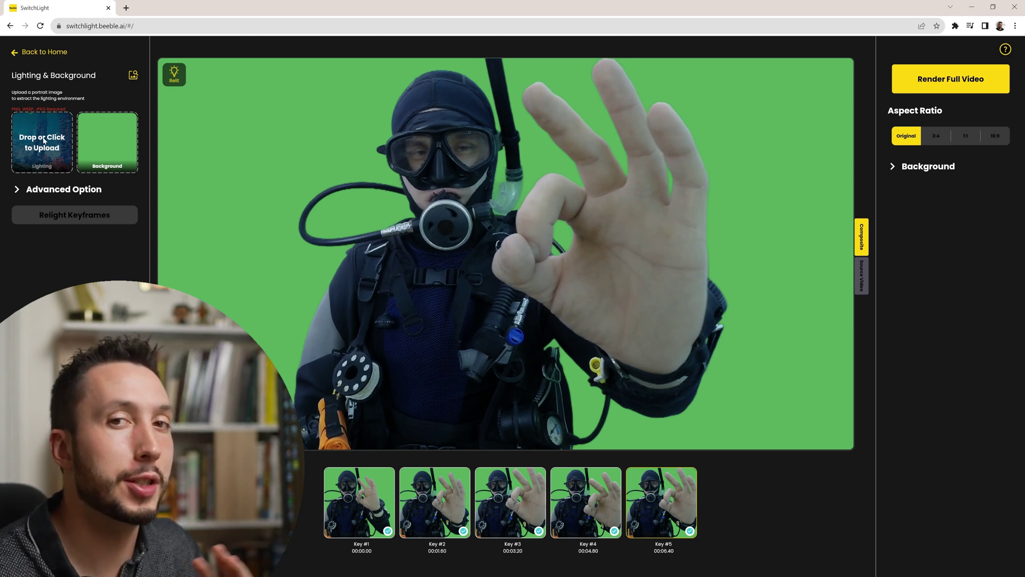
# Toggle between relit and original diver views to compare, then launch Render Full Video.
pyautogui.click(178, 80)
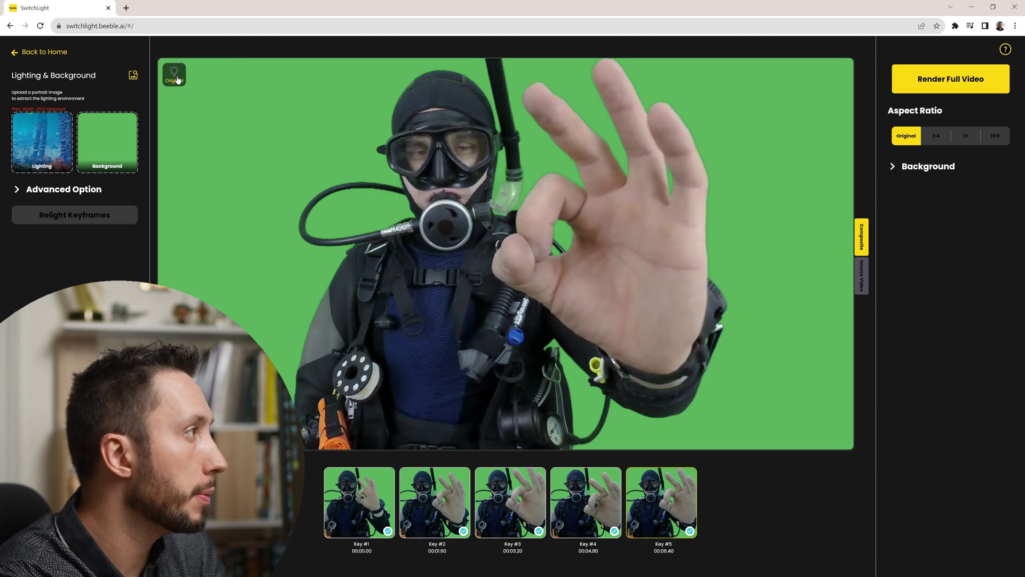
pyautogui.click(178, 80)
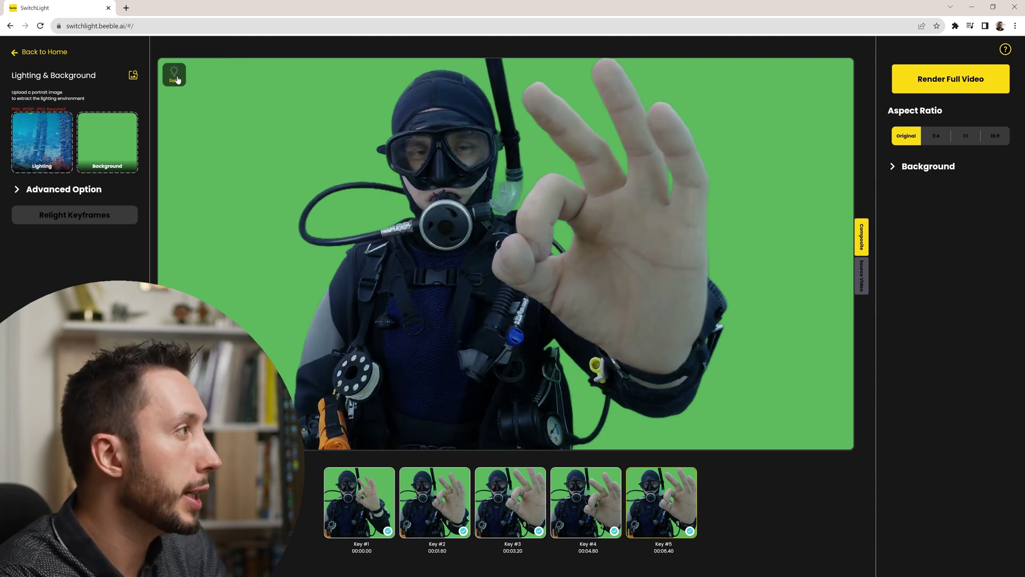
pyautogui.doubleClick(177, 80)
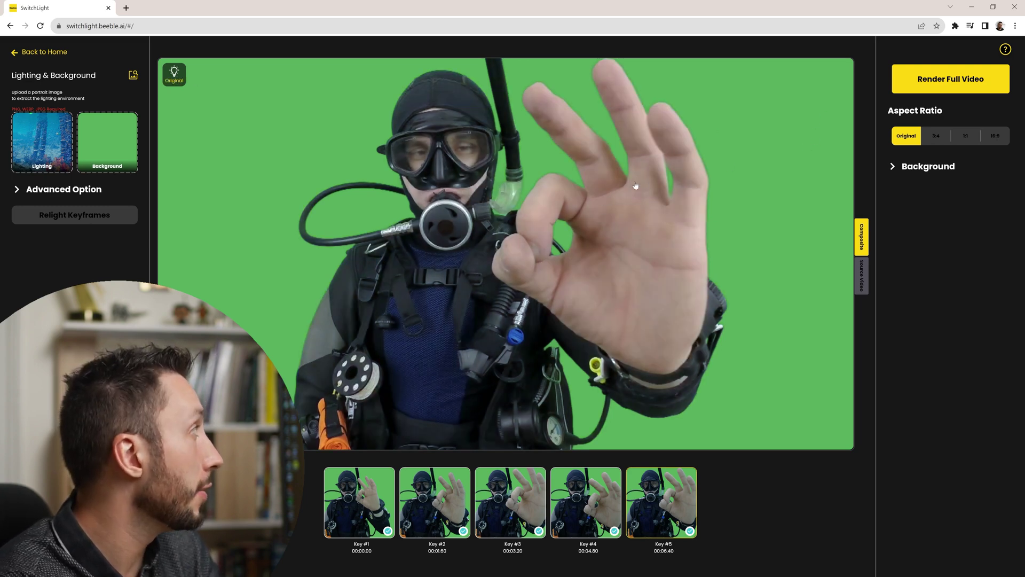
pyautogui.click(178, 79)
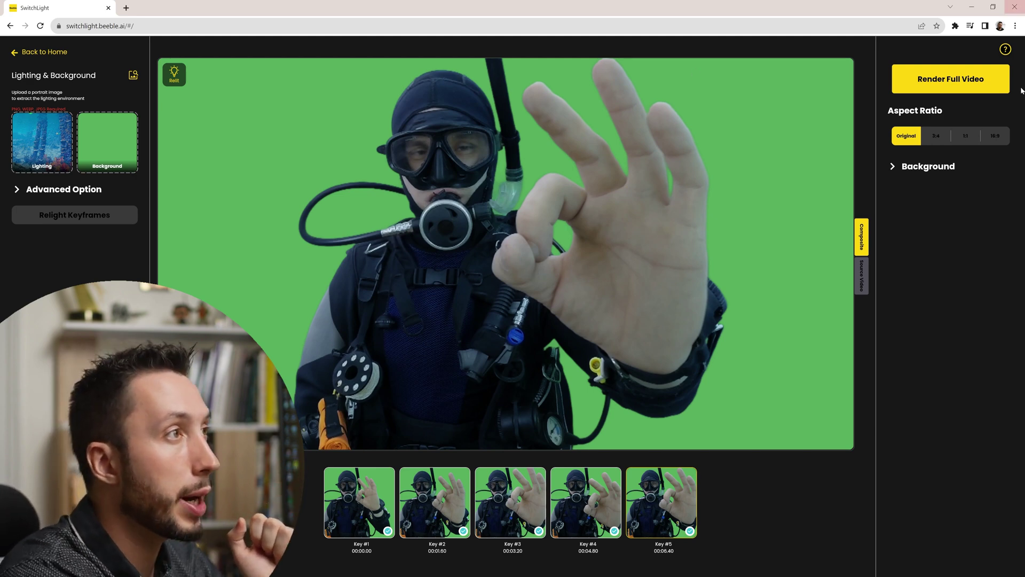
pyautogui.click(982, 87)
# Confirm rendering the entire video and open the first finished relit diver result.
pyautogui.click(664, 328)
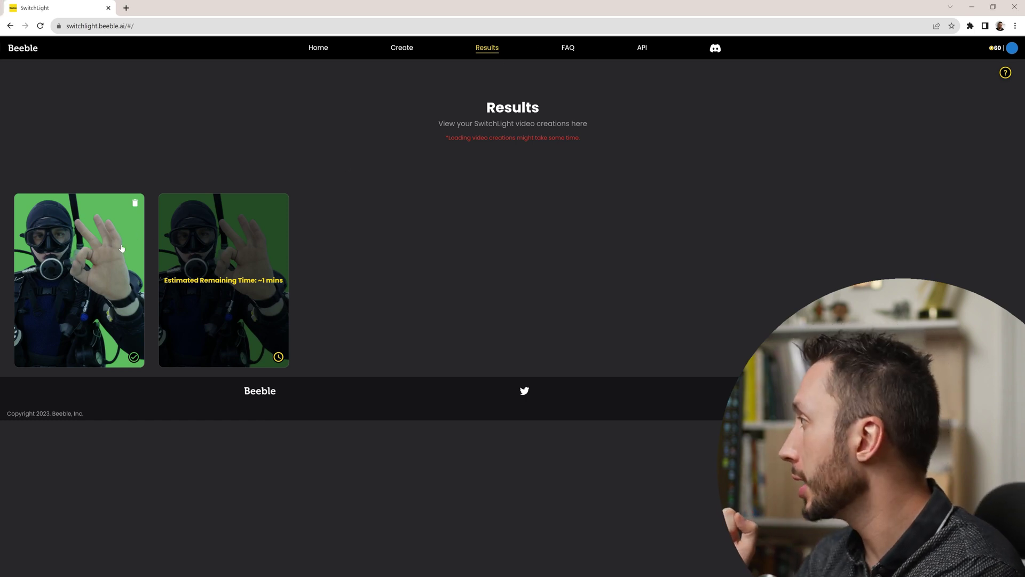
pyautogui.click(106, 273)
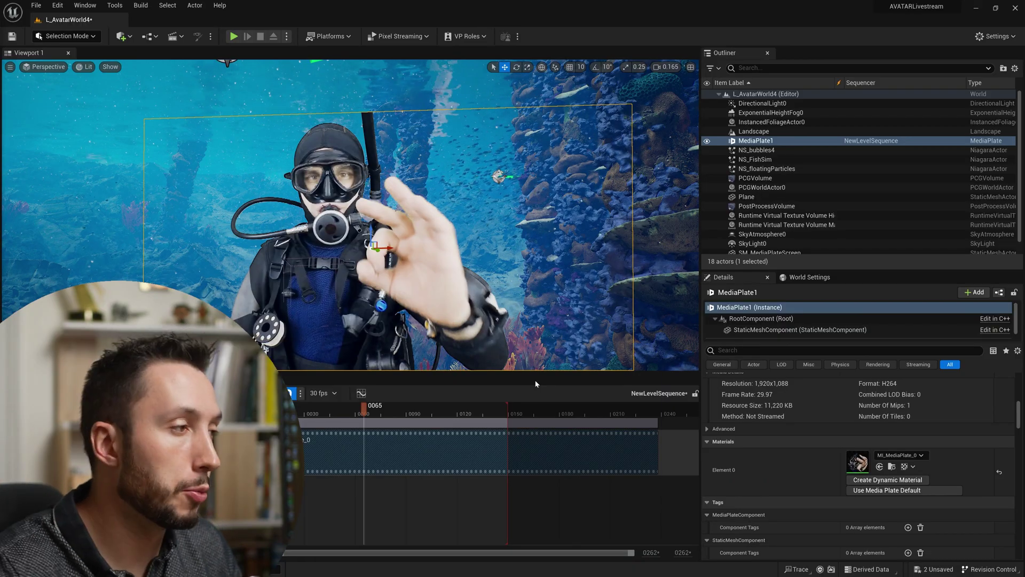
# Set MediaPlate1's Media Path to the relit Greenscreen_Diver mp4 and reopen the media.
pyautogui.scroll(4, 789, 450)
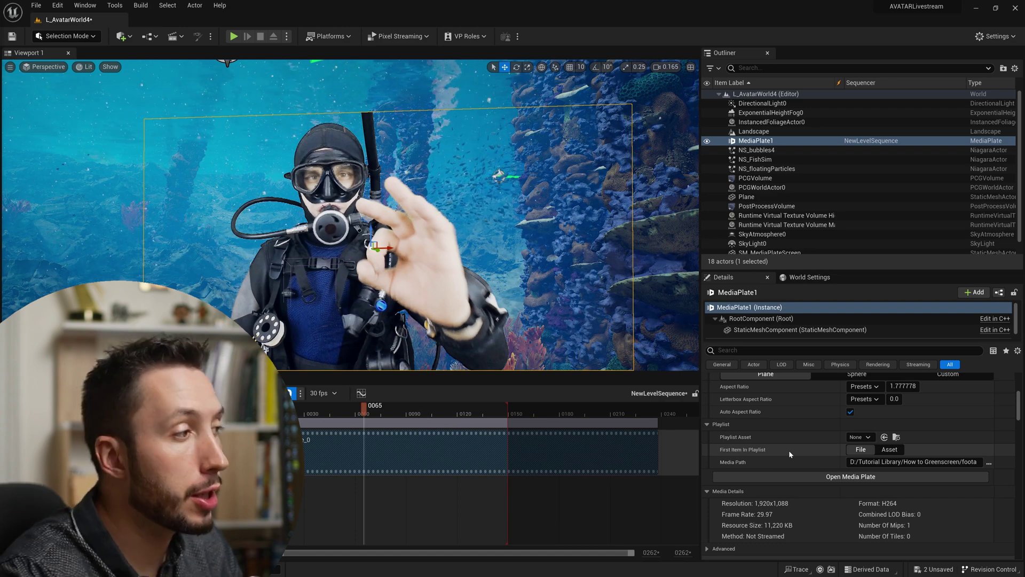
pyautogui.click(989, 464)
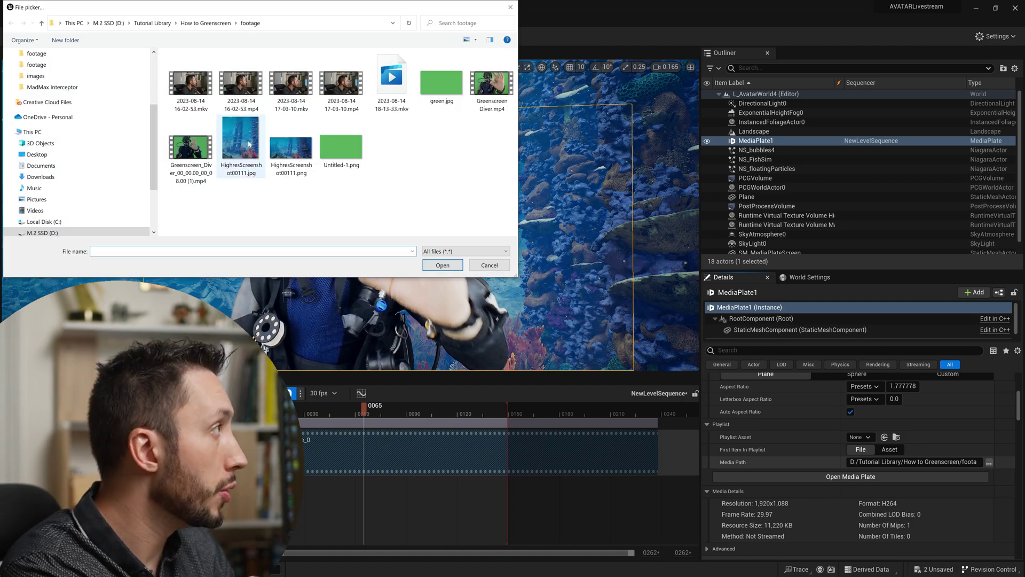
pyautogui.doubleClick(190, 152)
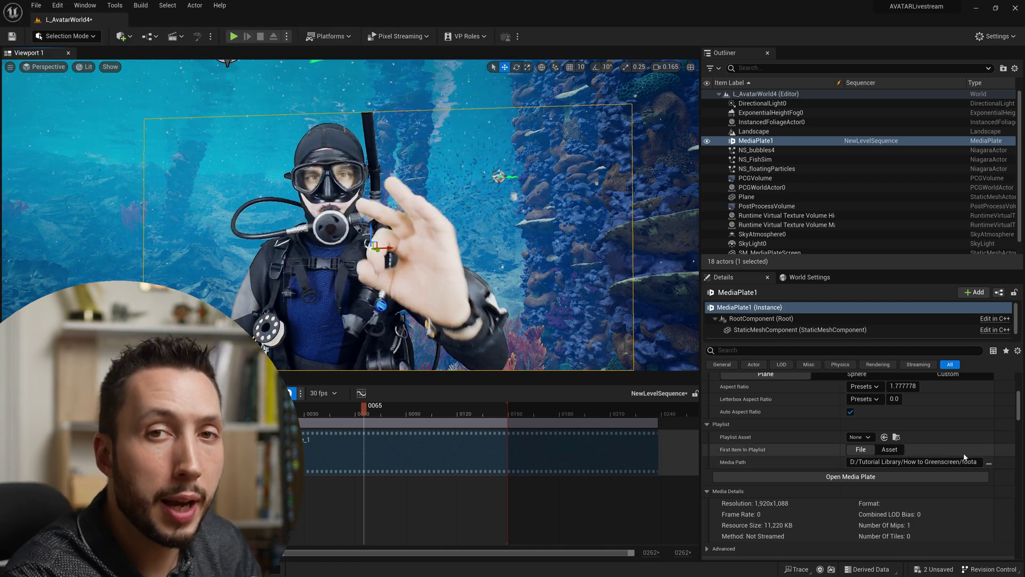
pyautogui.scroll(5, 963, 456)
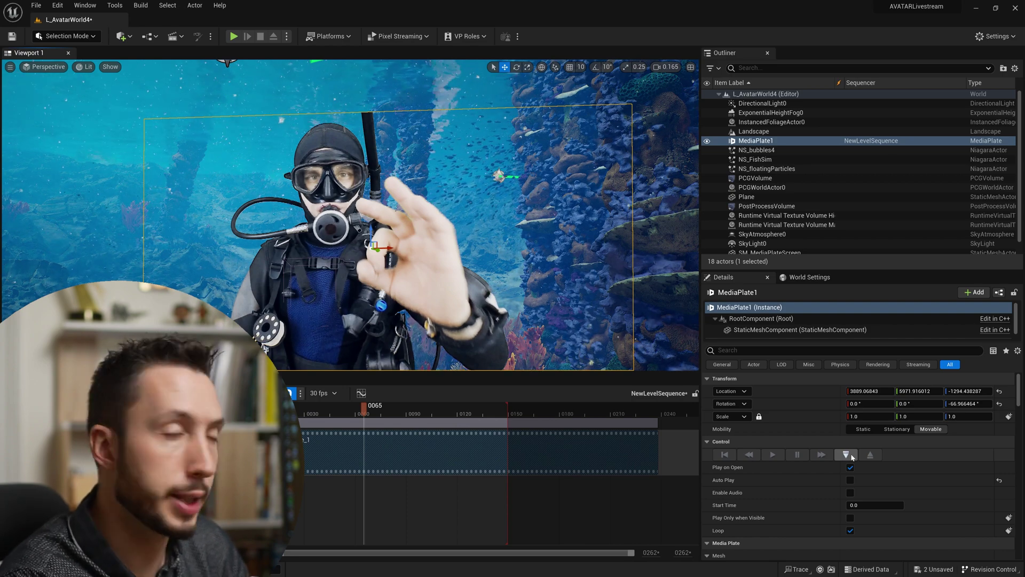
pyautogui.click(846, 454)
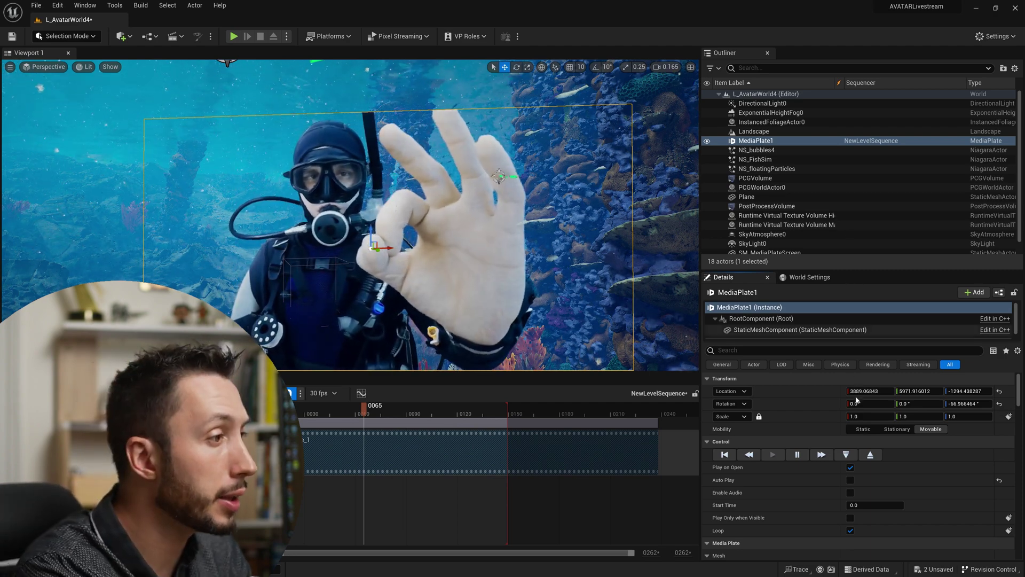
pyautogui.scroll(-10, 867, 509)
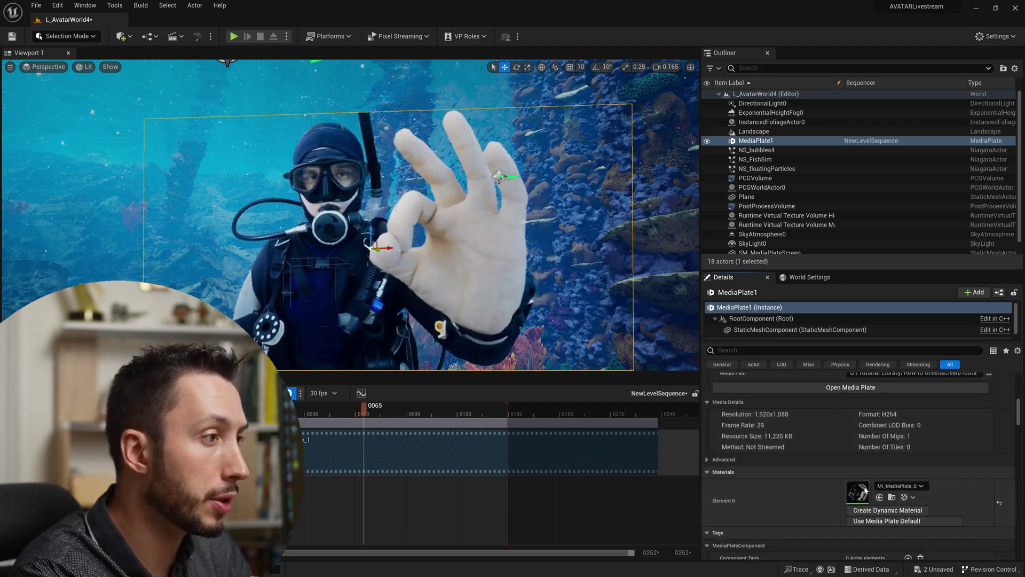
# In MI_MediaPlate_0, eyedrop the MediaTexture's green screen as the new Key Color.
pyautogui.doubleClick(859, 492)
pyautogui.doubleClick(878, 121)
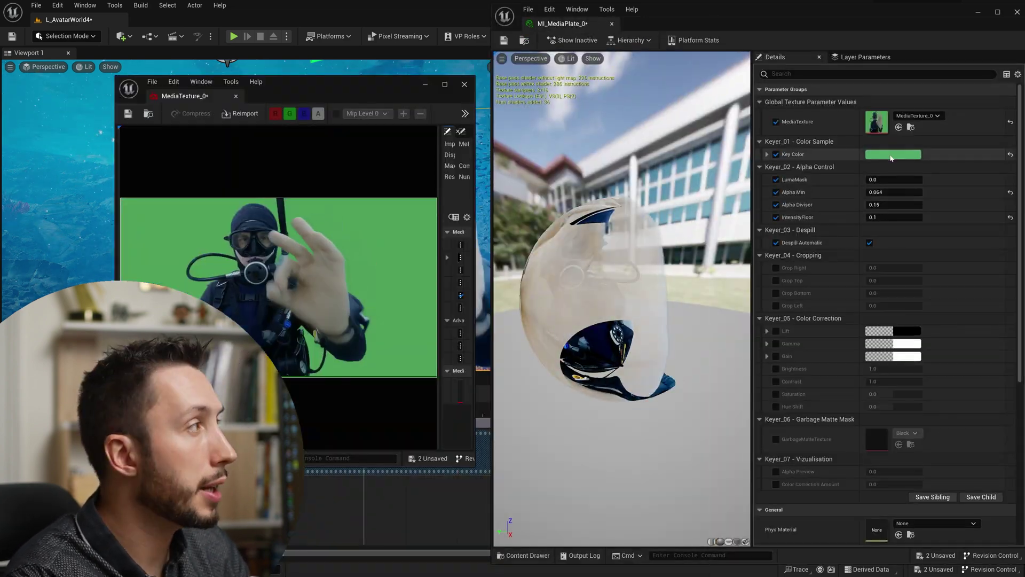
pyautogui.click(891, 155)
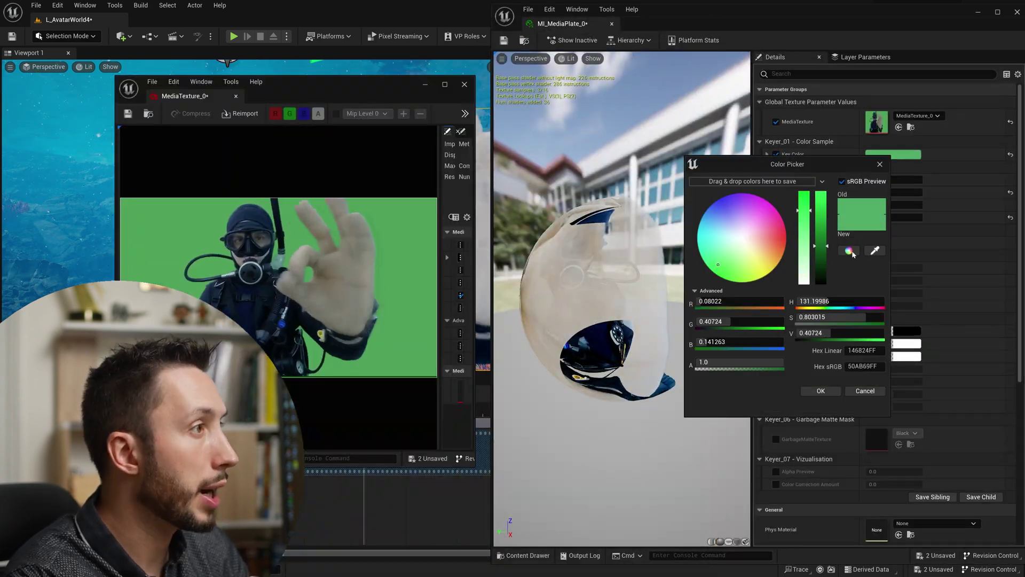
pyautogui.click(875, 250)
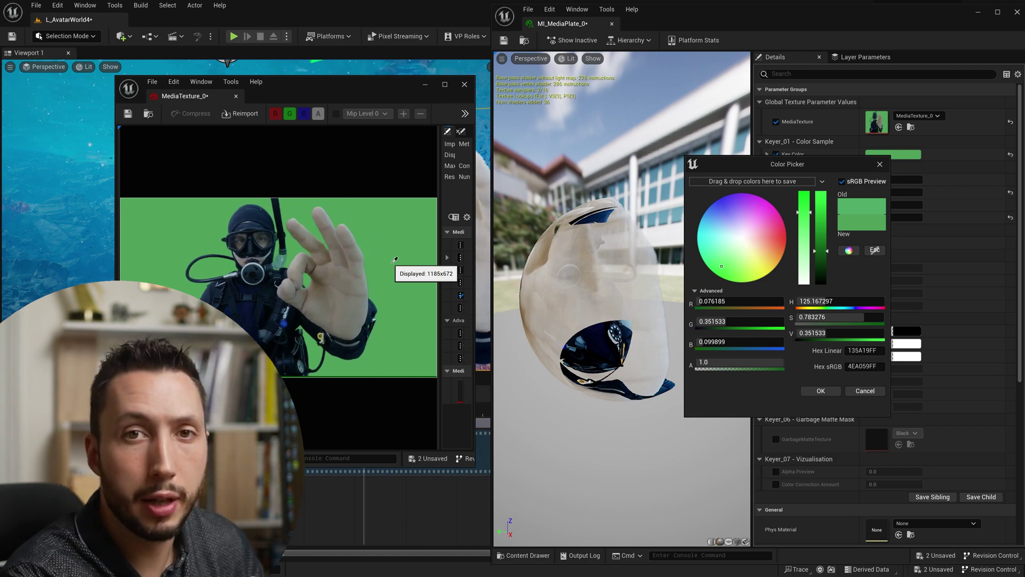
pyautogui.click(395, 260)
pyautogui.click(821, 390)
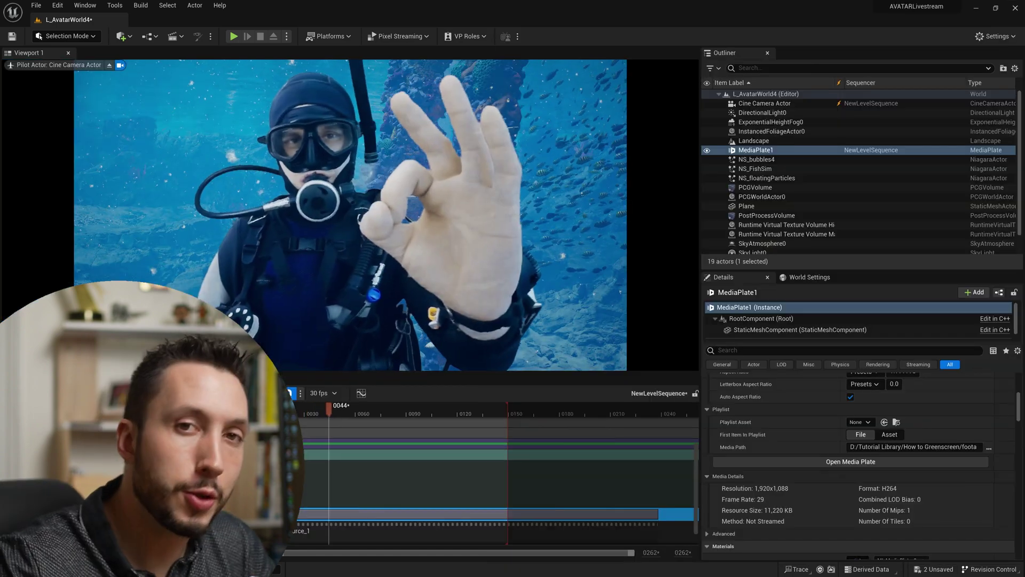